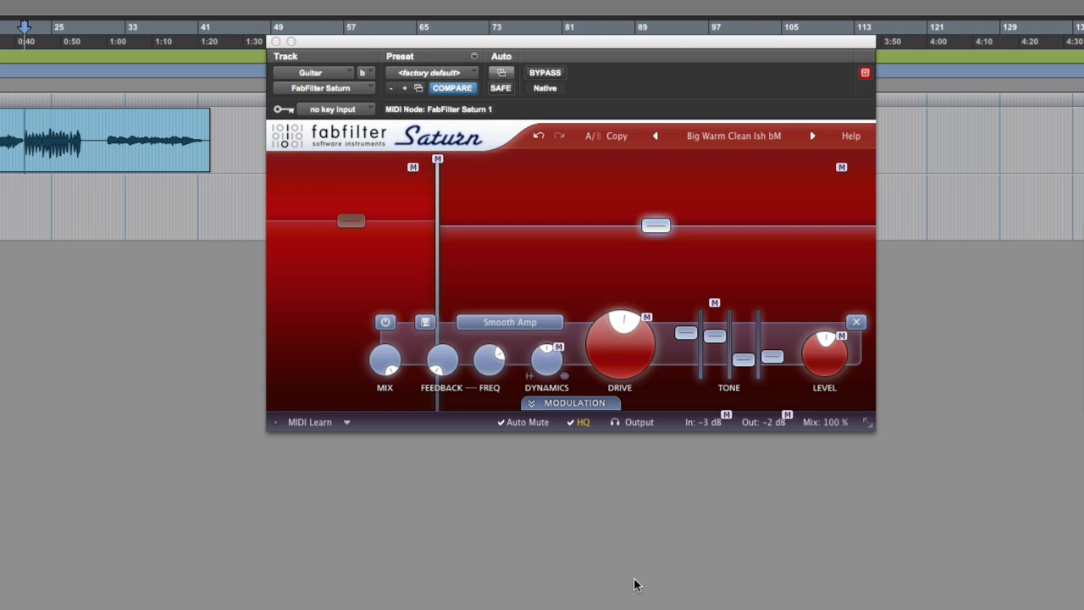
- Audition the guitar clip with the Saturn plug-in bypassed, and re-enable the effect at the end
click(546, 75)
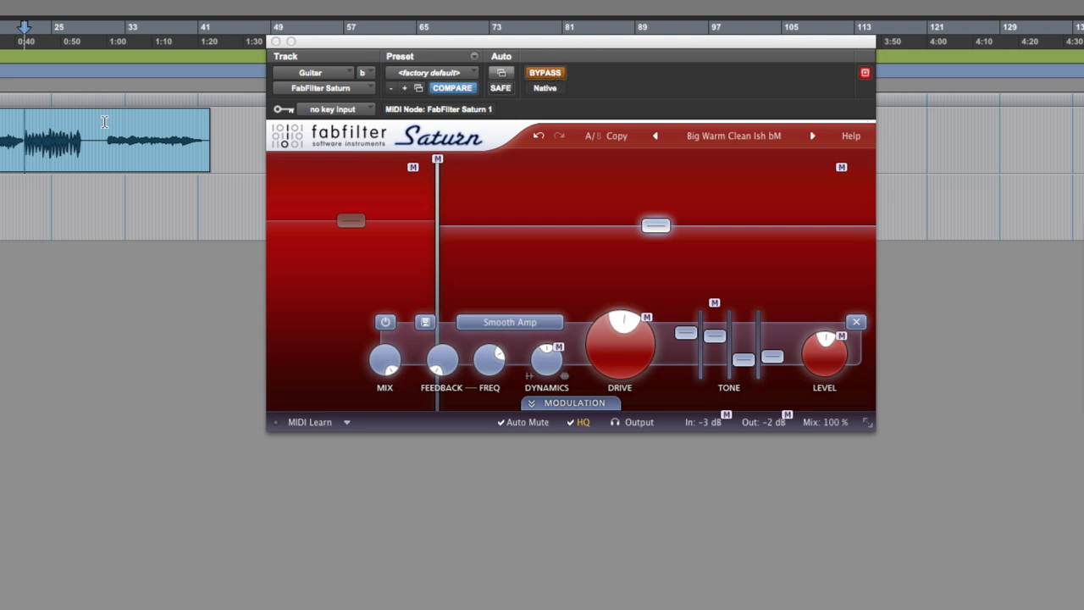
click(211, 28)
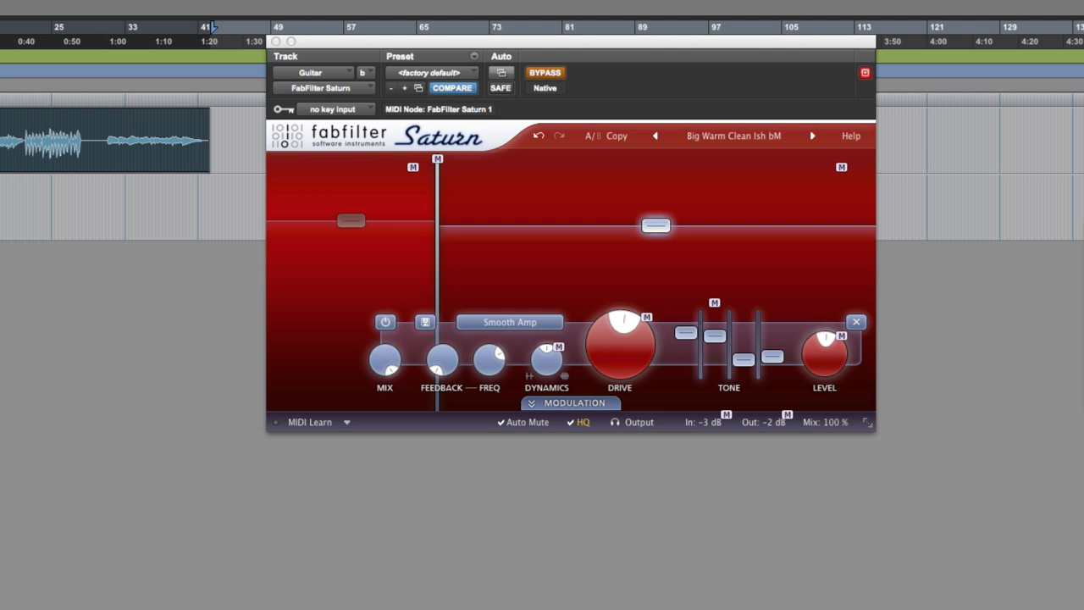
key(Return)
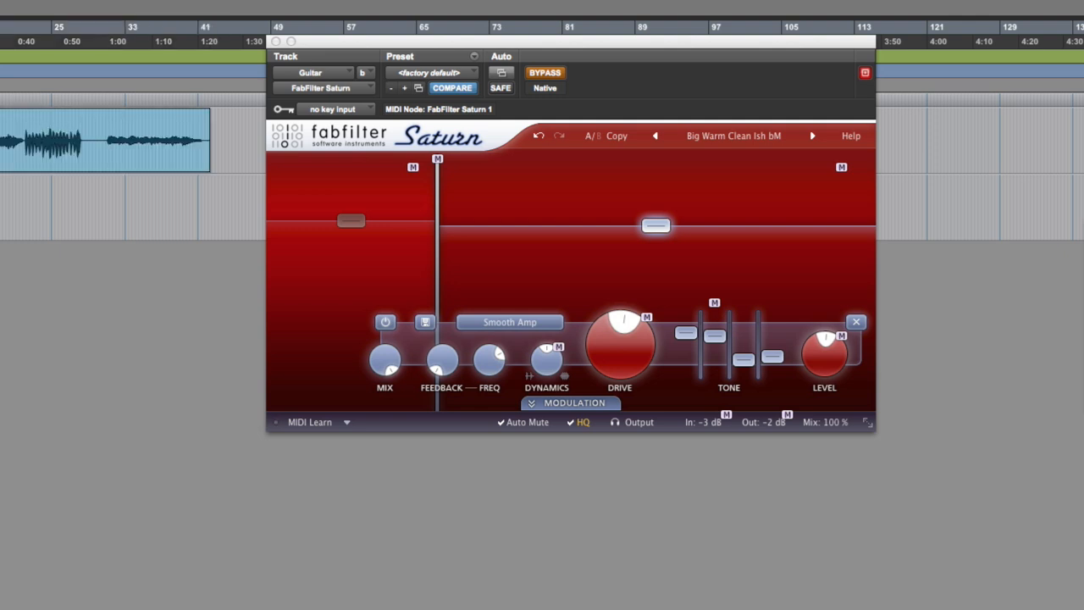
click(29, 128)
click(109, 128)
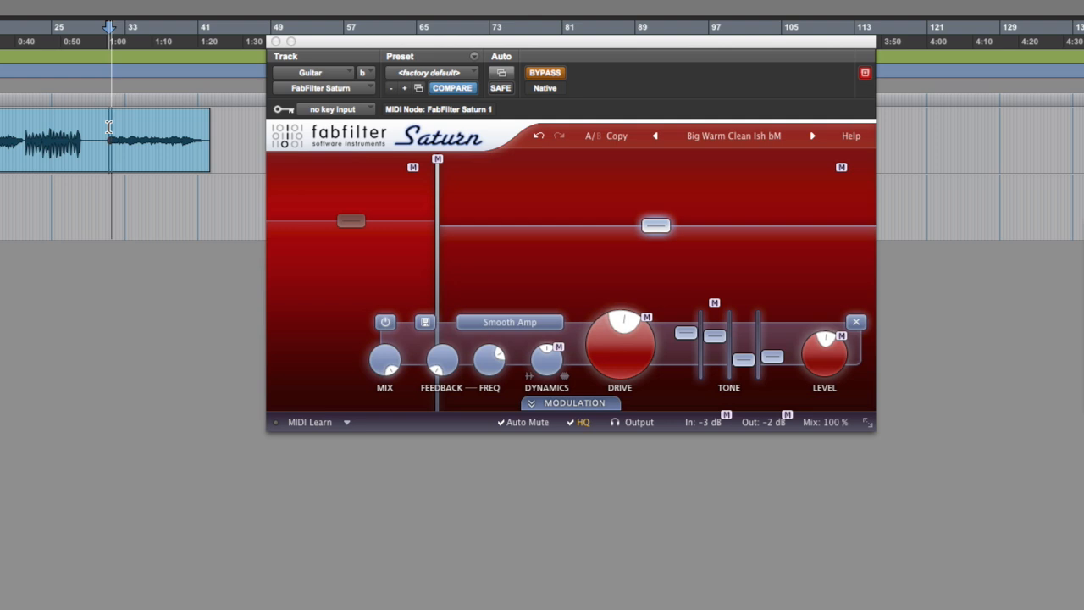
key(super+a)
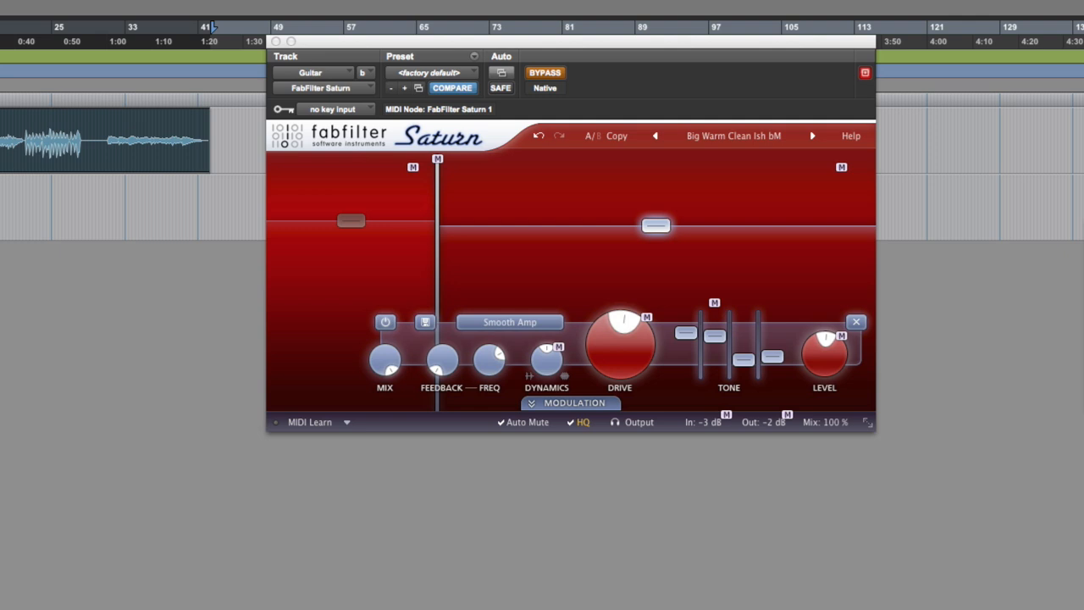
key(space)
click(545, 73)
- Browse the preset categories down to the Crunchy group of Guitar Amps, keeping the current preset
click(724, 136)
mouse_move(720, 159)
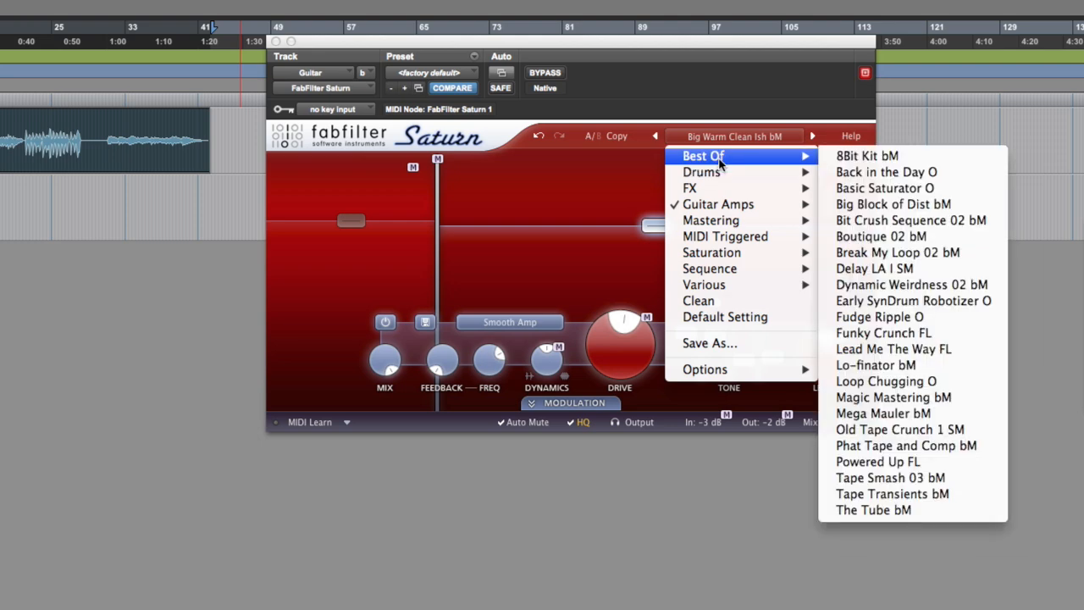
mouse_move(712, 208)
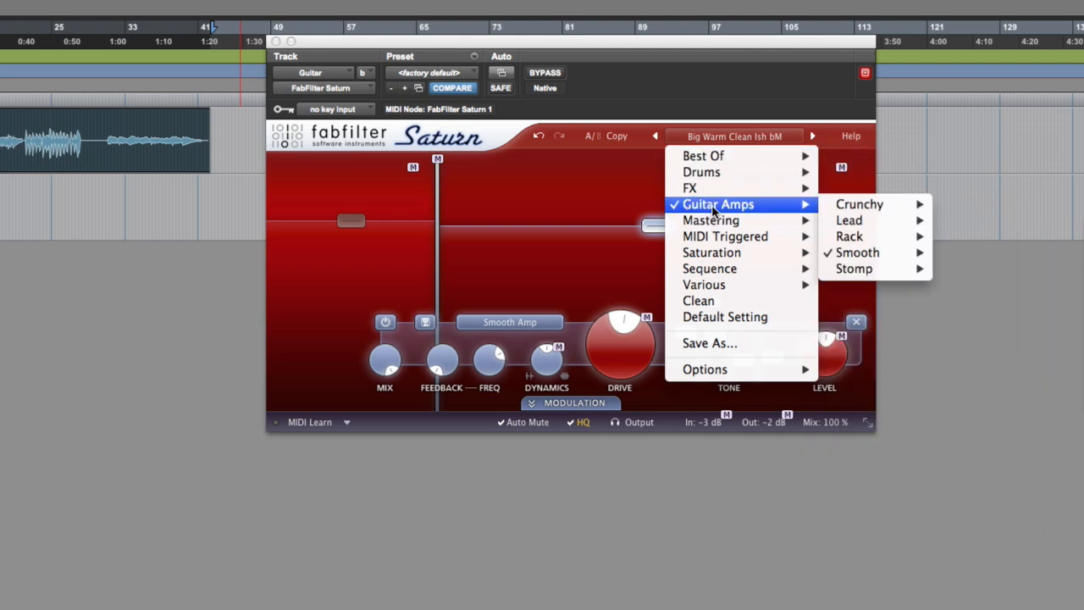
mouse_move(871, 206)
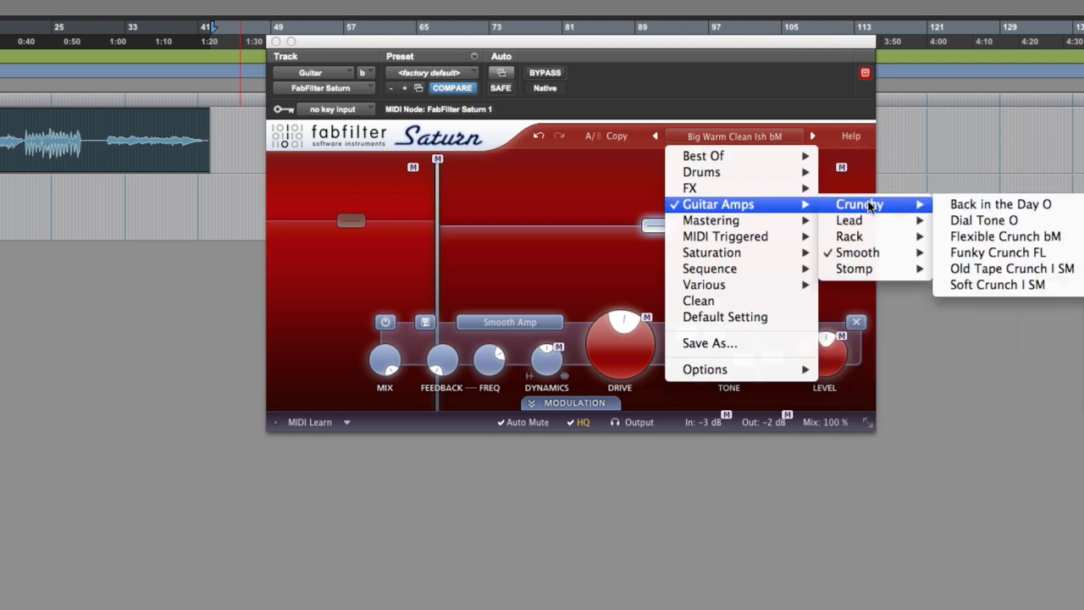
click(760, 85)
- Play the guitar clip and compare the sound with band 2 switched off and on
click(18, 117)
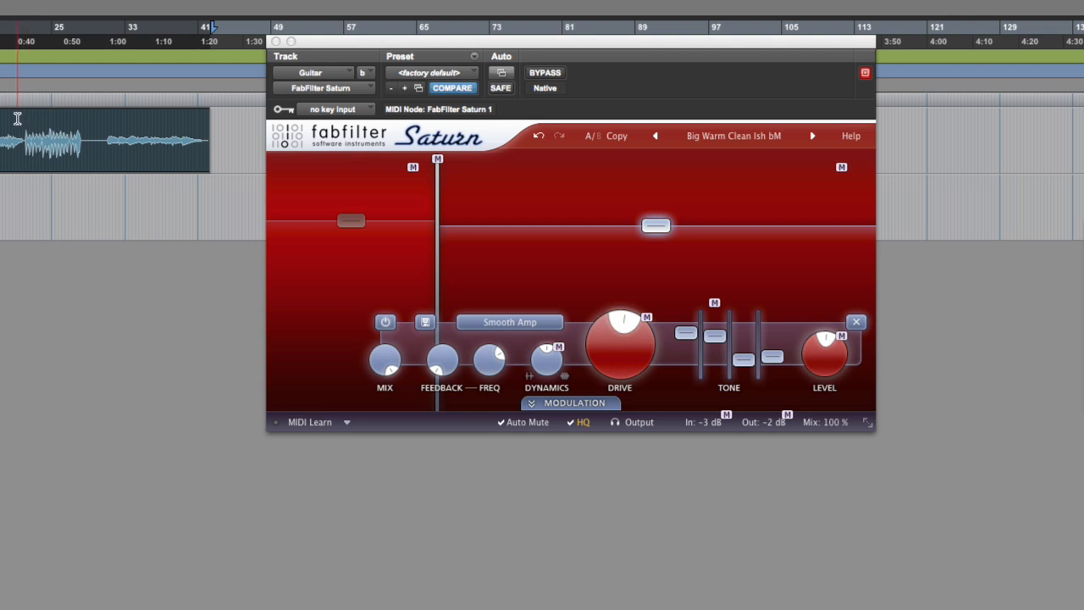
key(space)
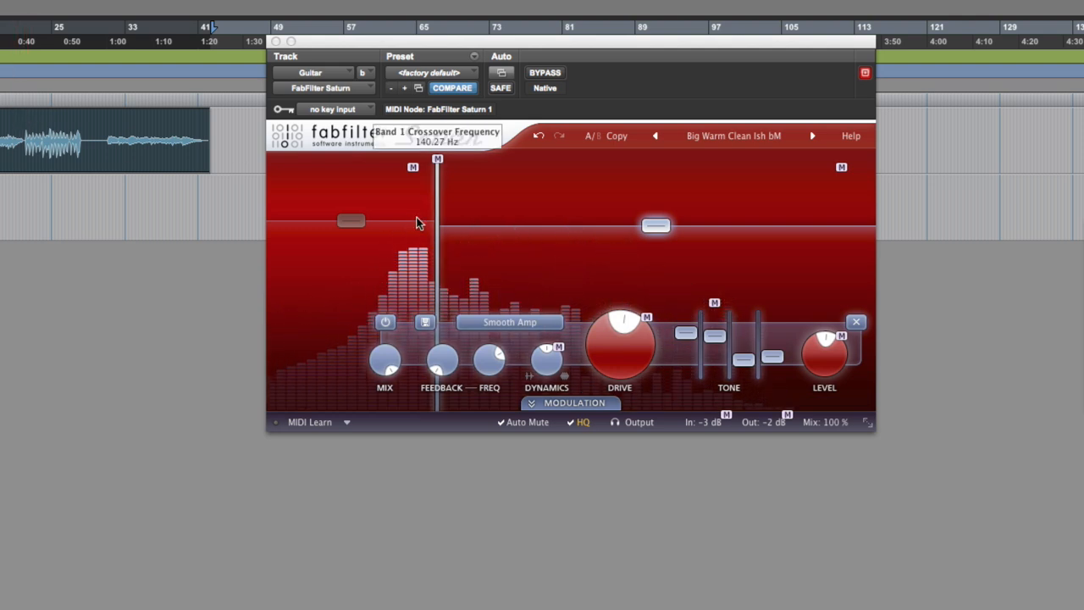
click(386, 324)
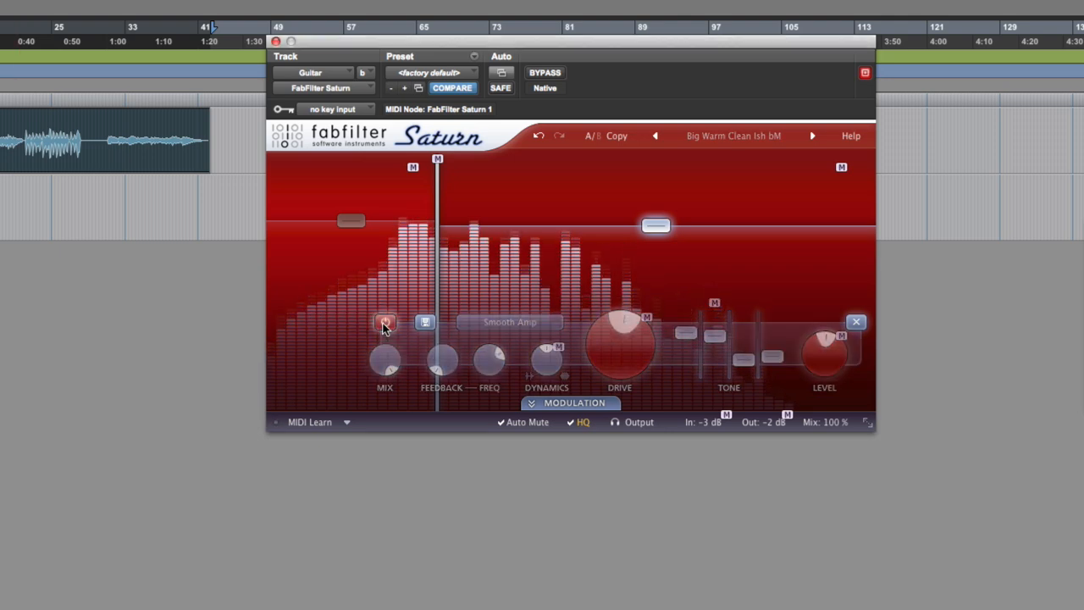
click(386, 325)
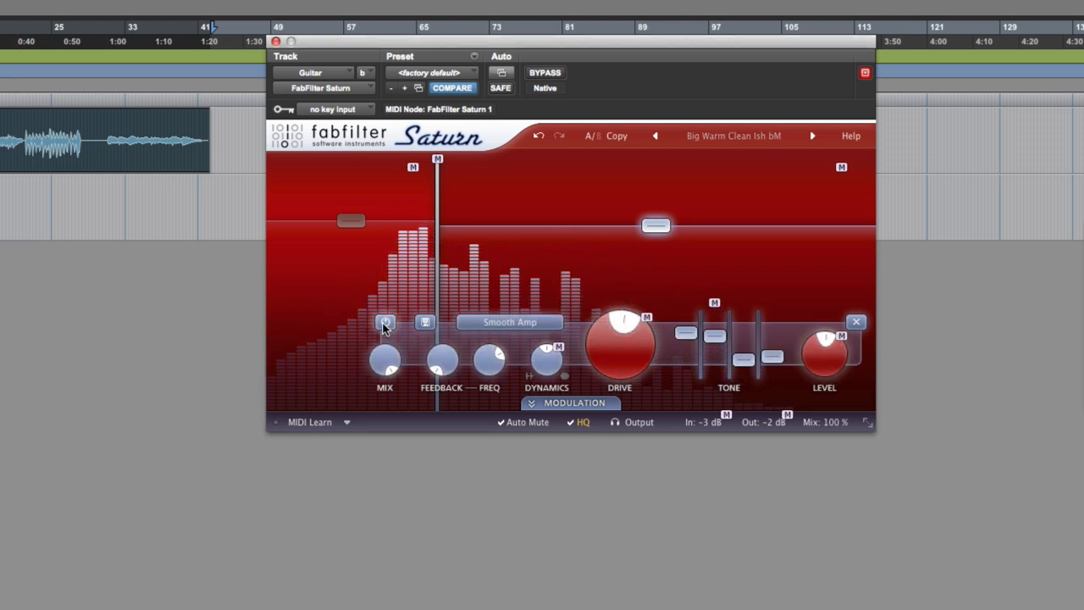
- Examine band 2's list of distortion styles and its Drive control, keeping the Smooth Amp style
mouse_move(460, 161)
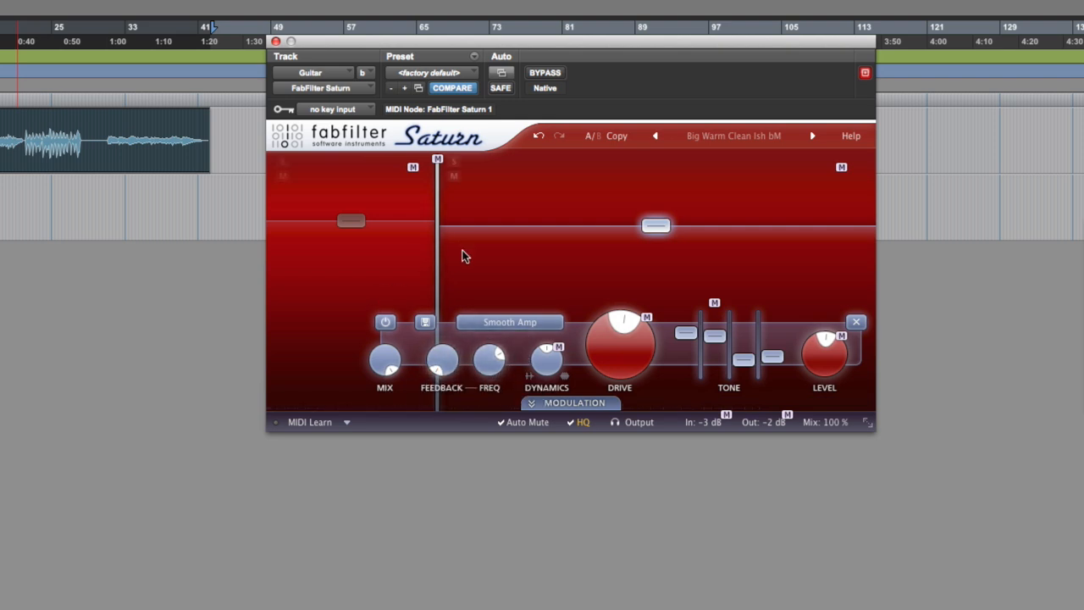
click(479, 323)
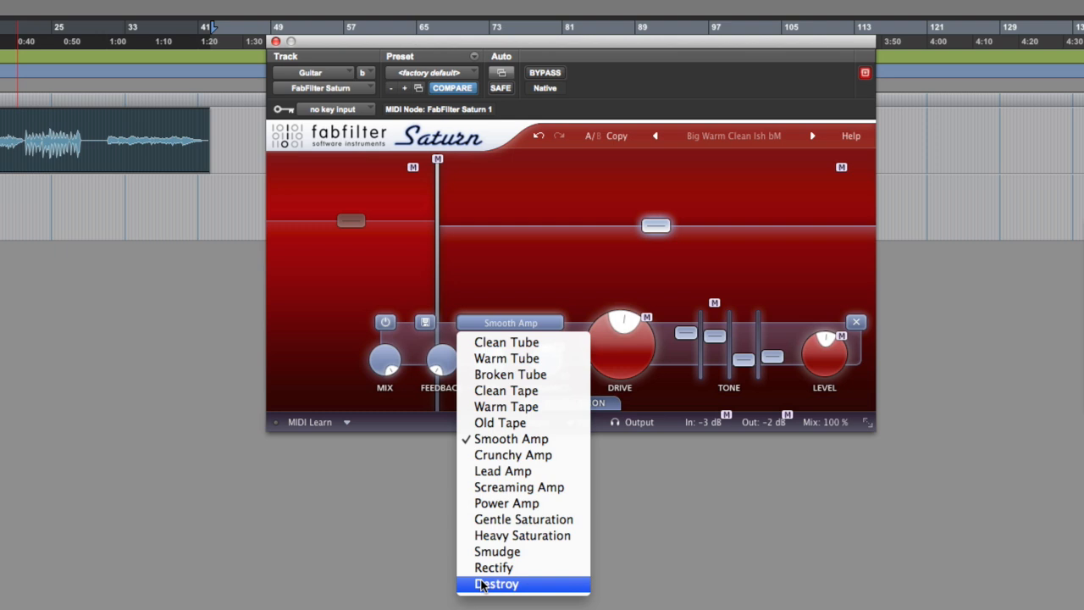
click(590, 230)
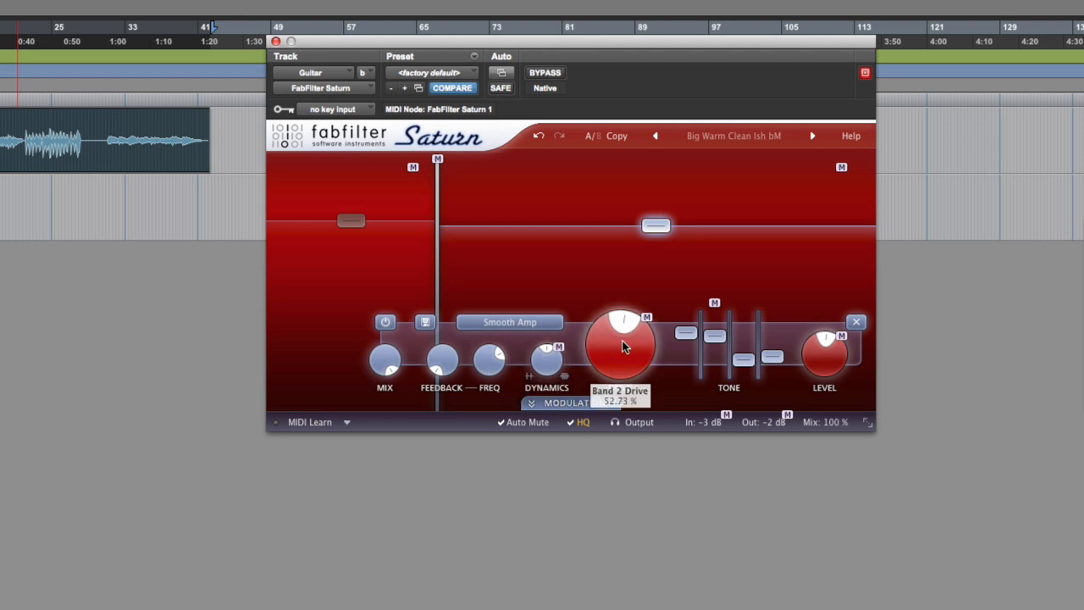
mouse_move(623, 346)
drag(621, 346, 605, 366)
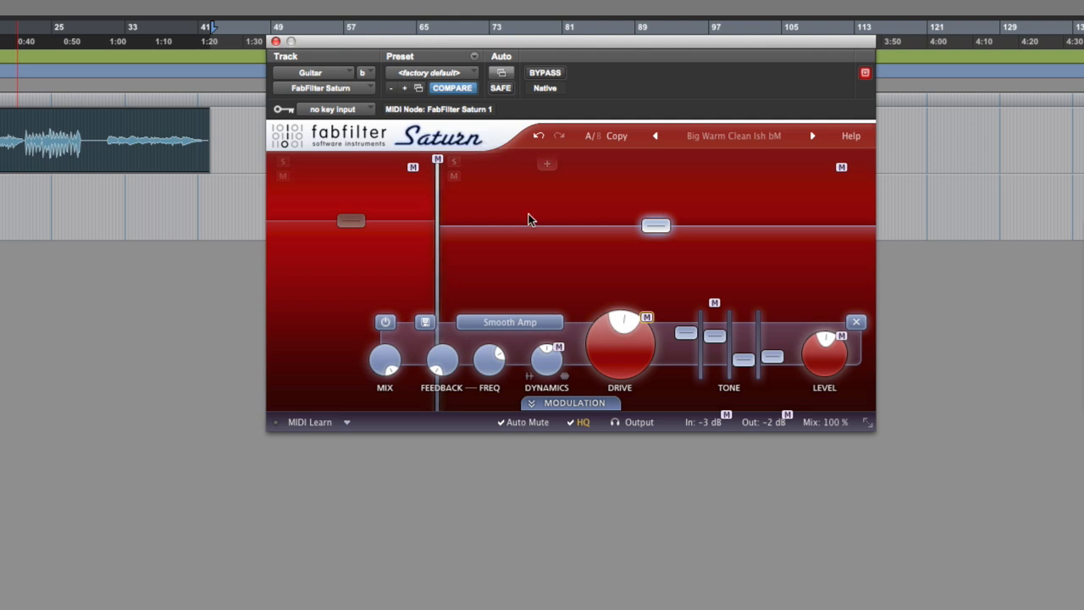
- Switch back and forth between bands 1 and 2 to compare their separate settings
click(346, 225)
click(658, 226)
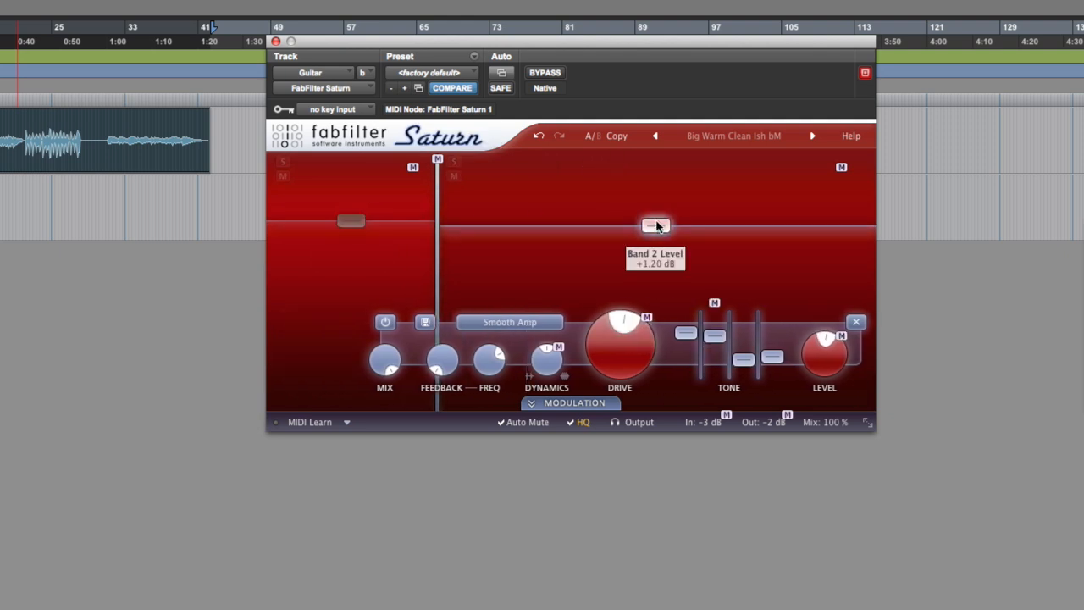
click(350, 221)
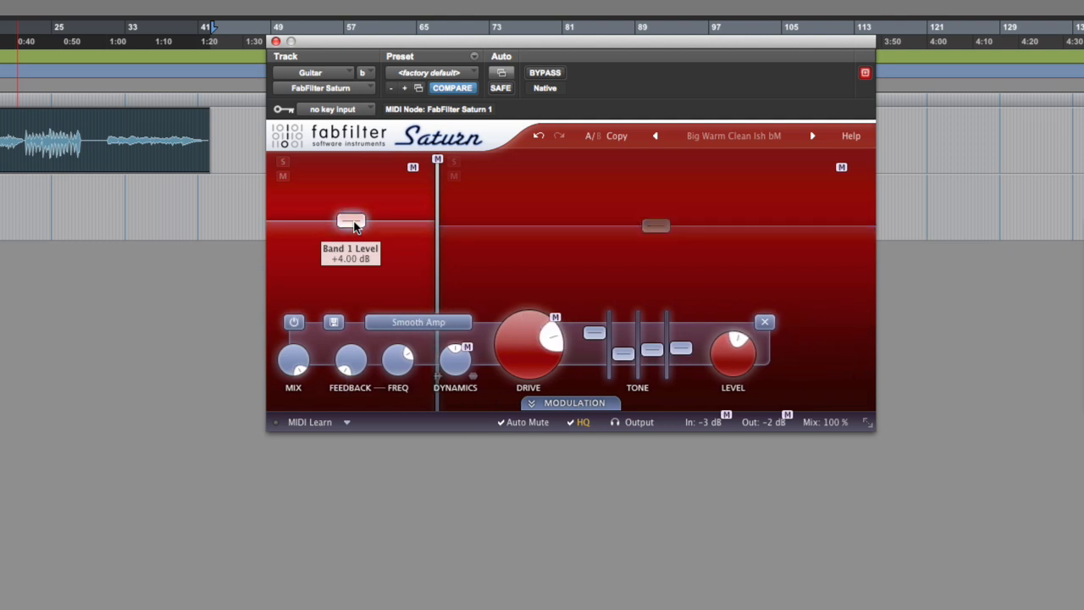
click(657, 226)
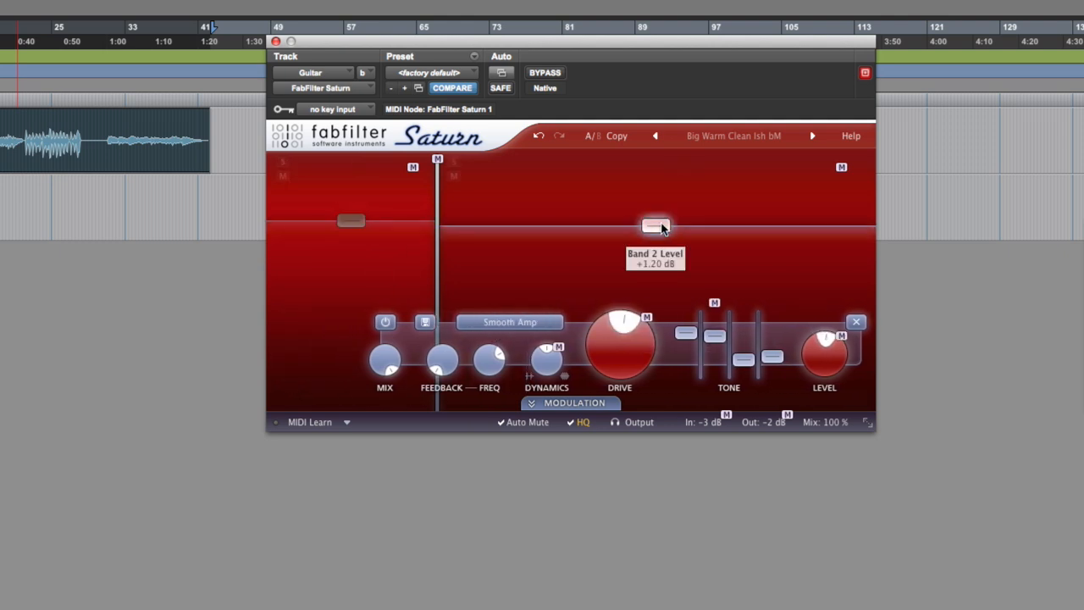
click(351, 221)
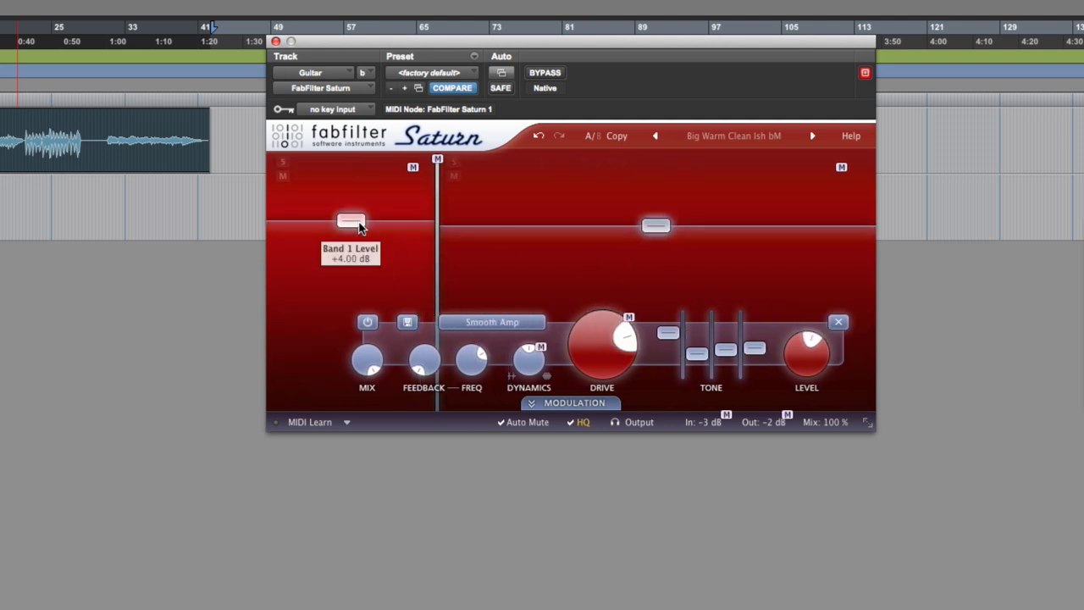
click(656, 225)
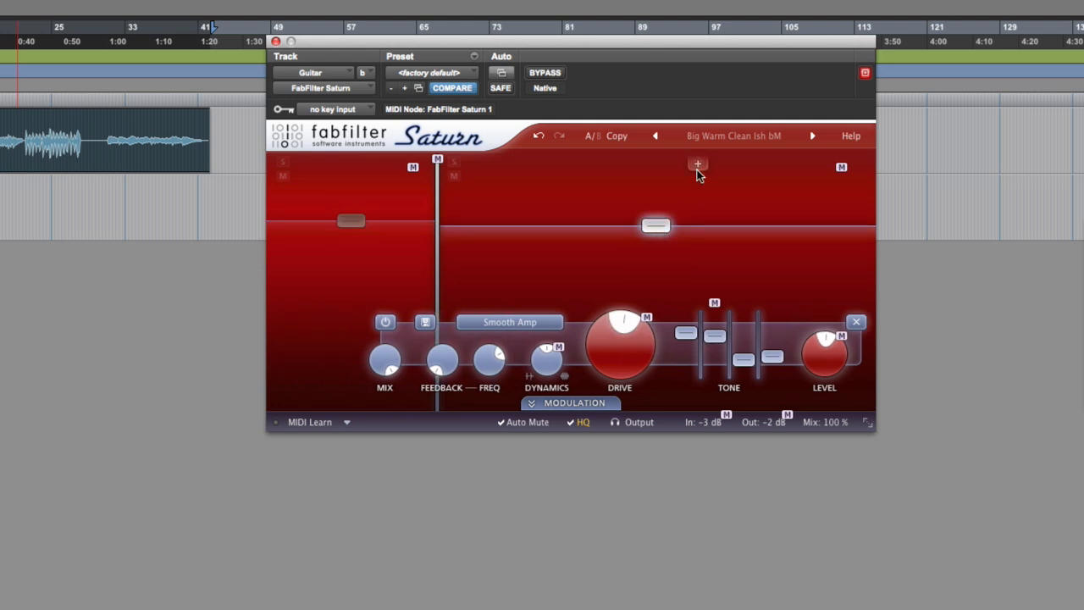
- Try splitting a third band off the upper band, and restore the Big Warm Clean Ish bM preset
click(697, 169)
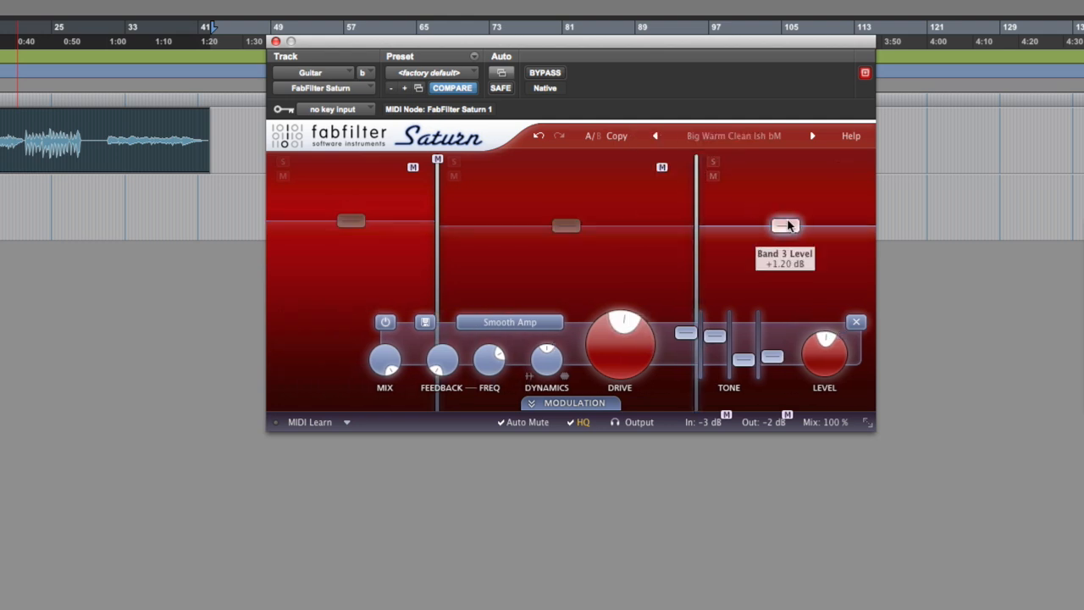
click(658, 138)
click(813, 136)
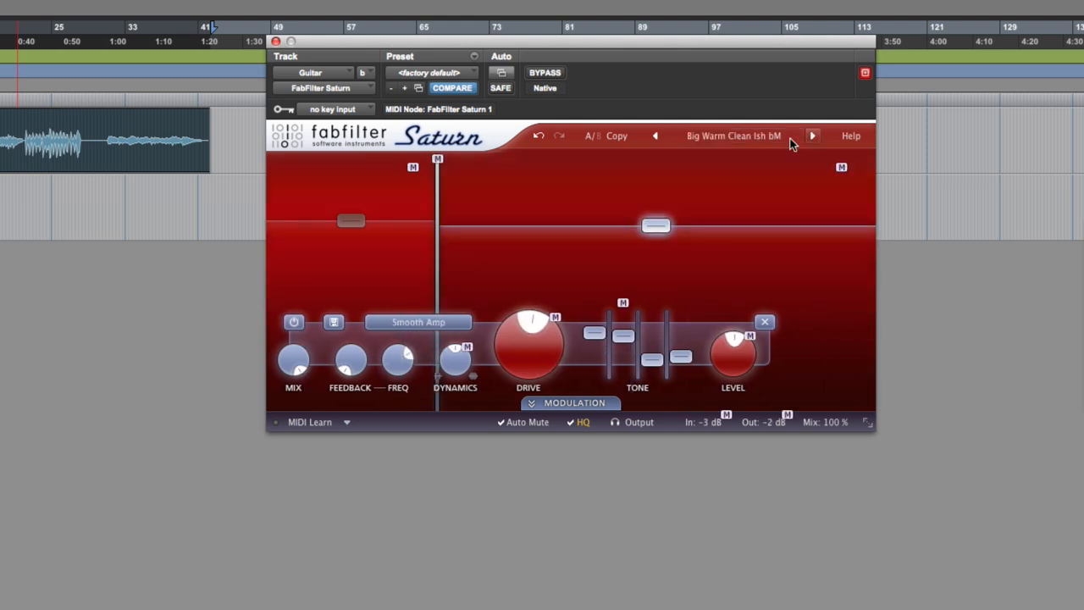
- Open the modulation section to examine the XY and envelope follower assignments, and close it again
click(574, 403)
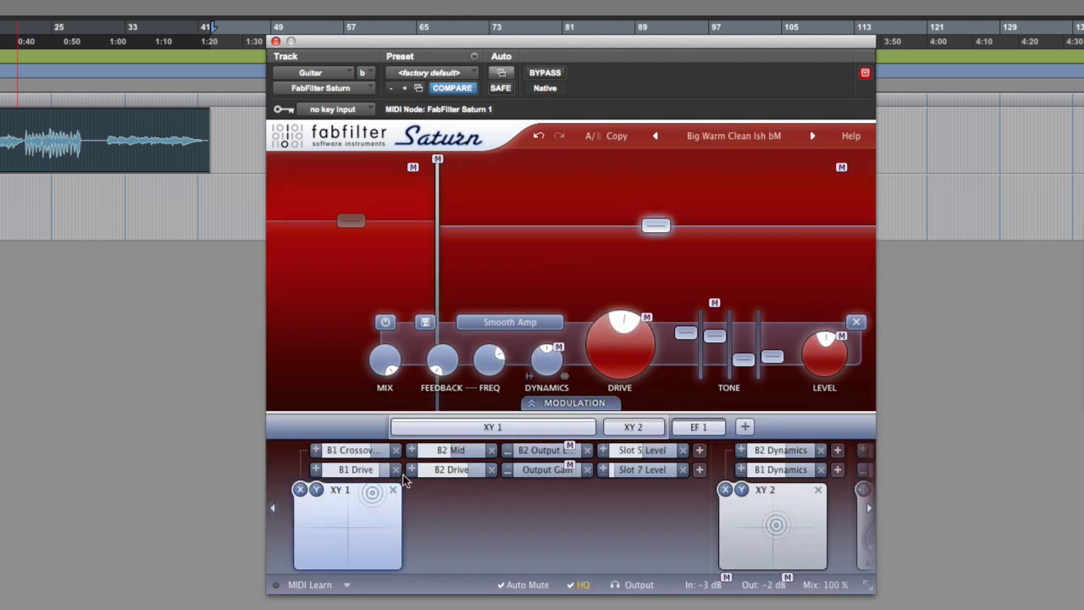
mouse_move(616, 335)
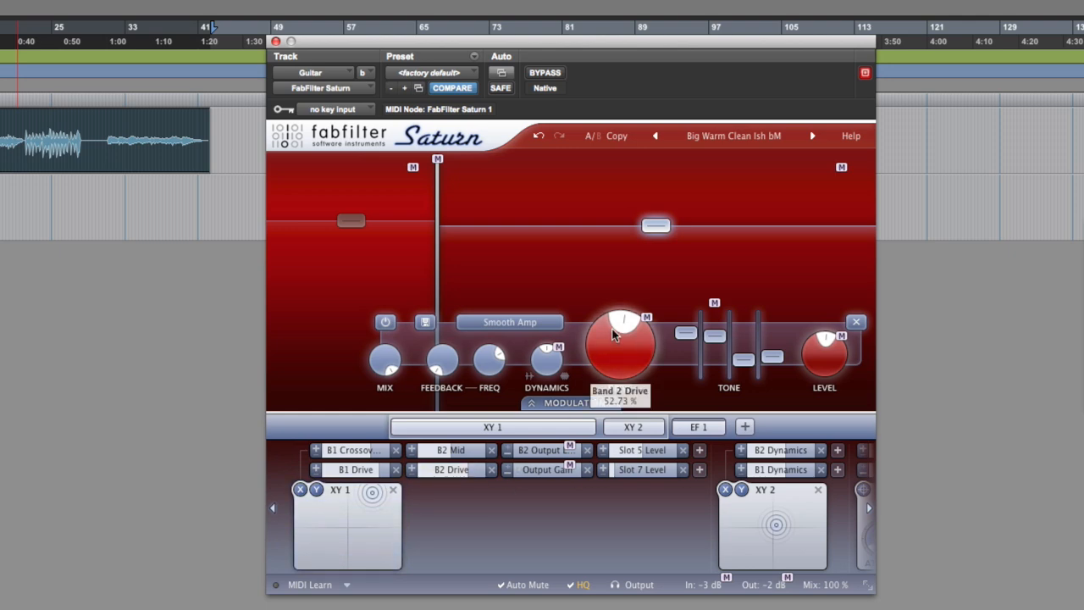
click(566, 407)
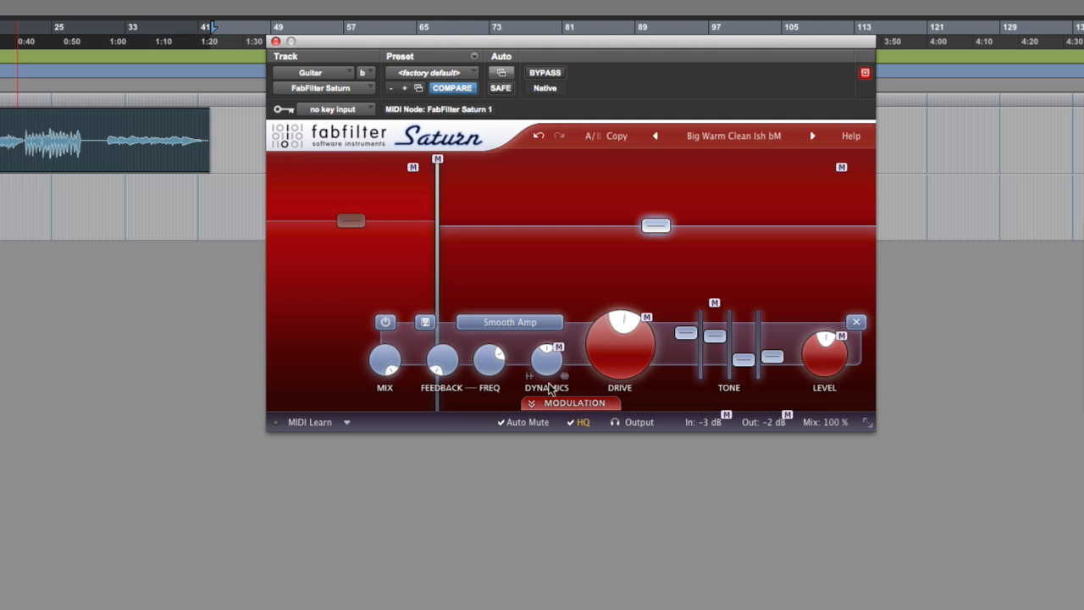
- Play the guitar from about 0:40 while trying a lower band 2 Mix, and return the Mix to full
key(space)
click(26, 125)
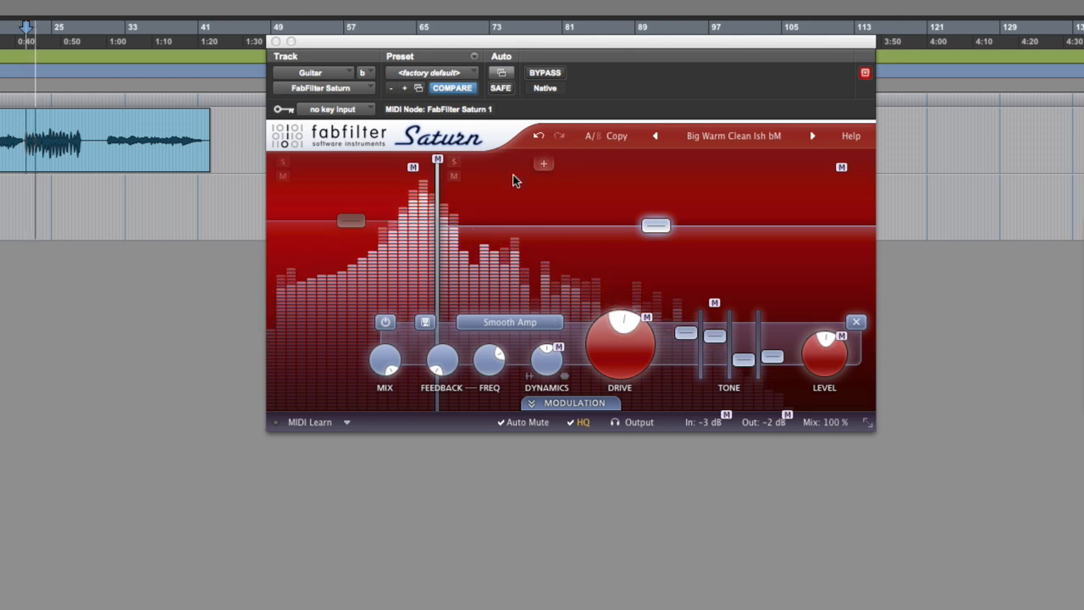
drag(391, 364, 370, 456)
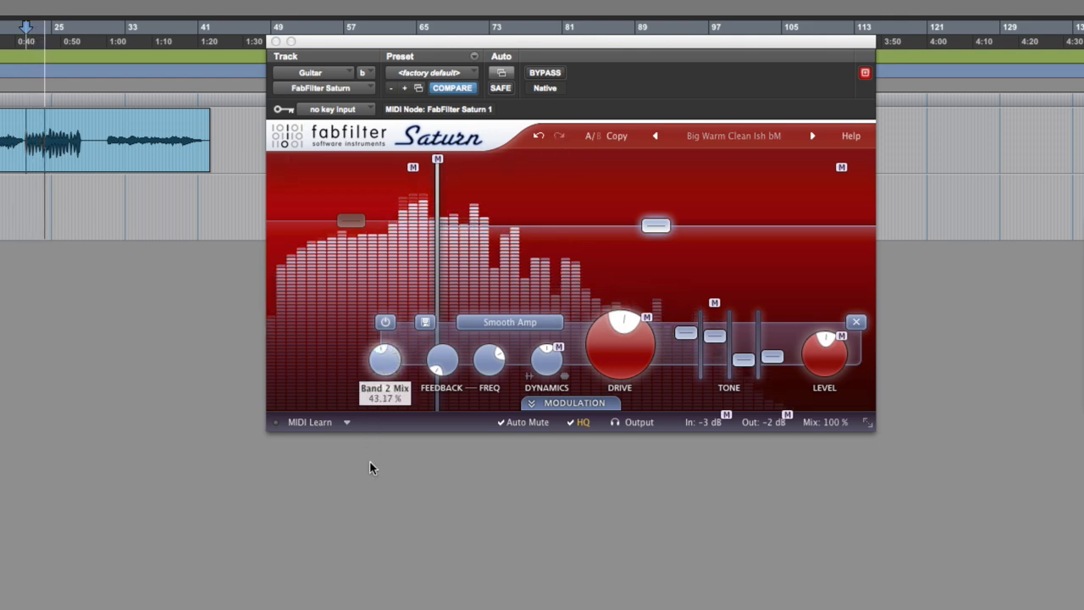
drag(379, 542, 385, 370)
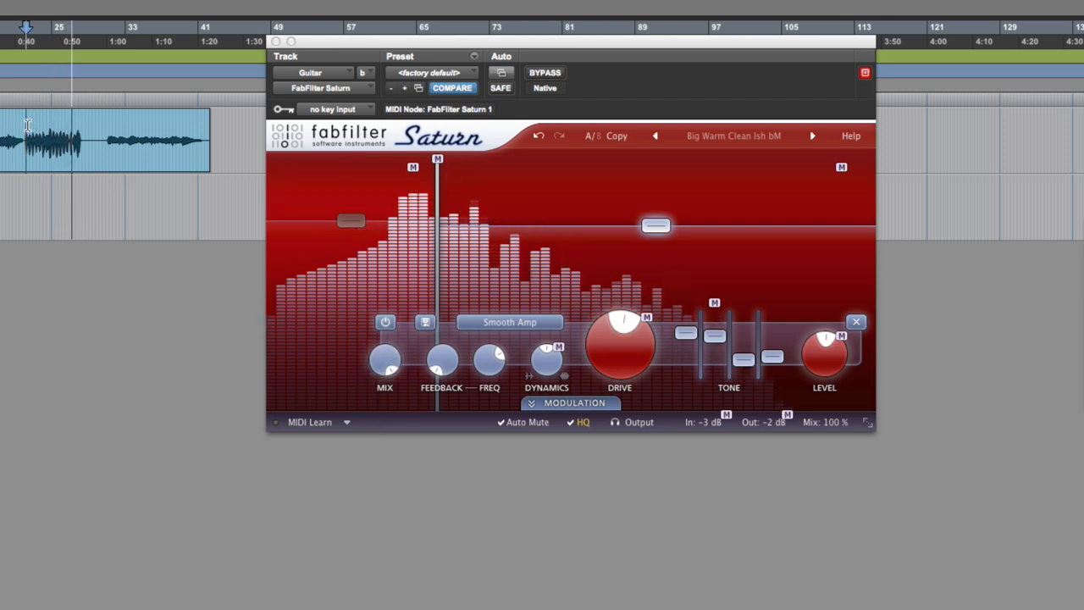
- Play the guitar section starting at about 0:40 as a selection and raise band 2's Dynamics to about 0.34
key(space)
drag(25, 126, 82, 127)
key(space)
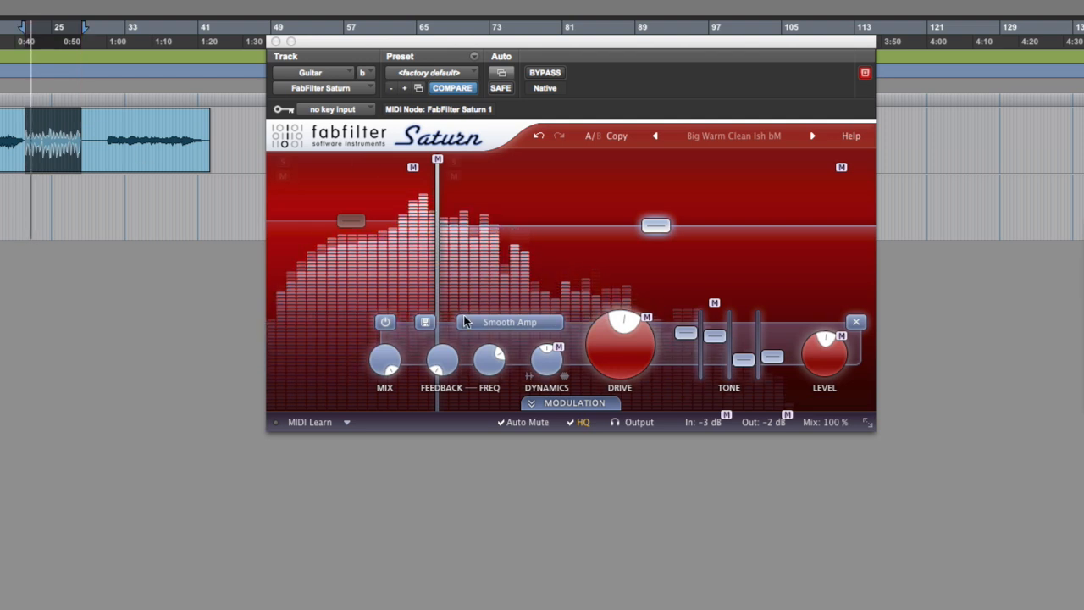
mouse_move(547, 362)
drag(547, 362, 556, 312)
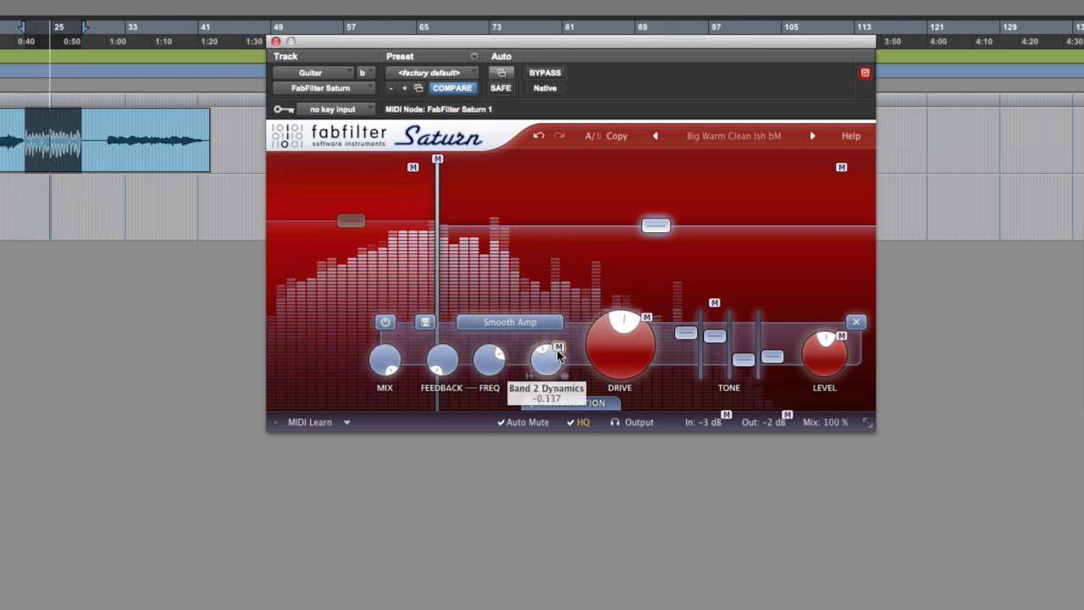
mouse_move(547, 362)
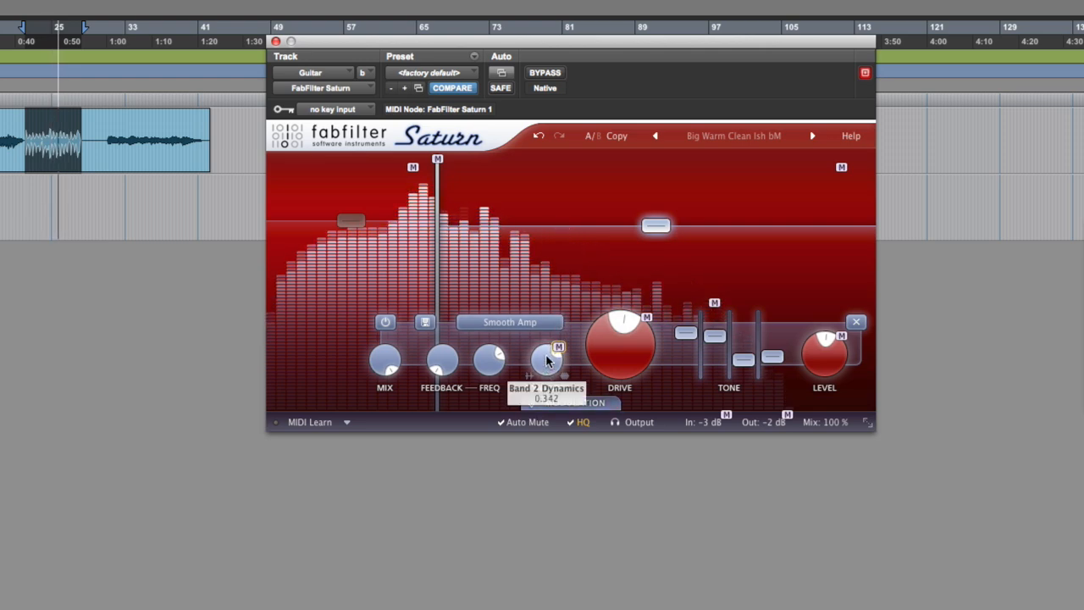
- Raise band 1's Dynamics and lower band 2's level to about -0.99 dB
click(351, 221)
mouse_move(449, 349)
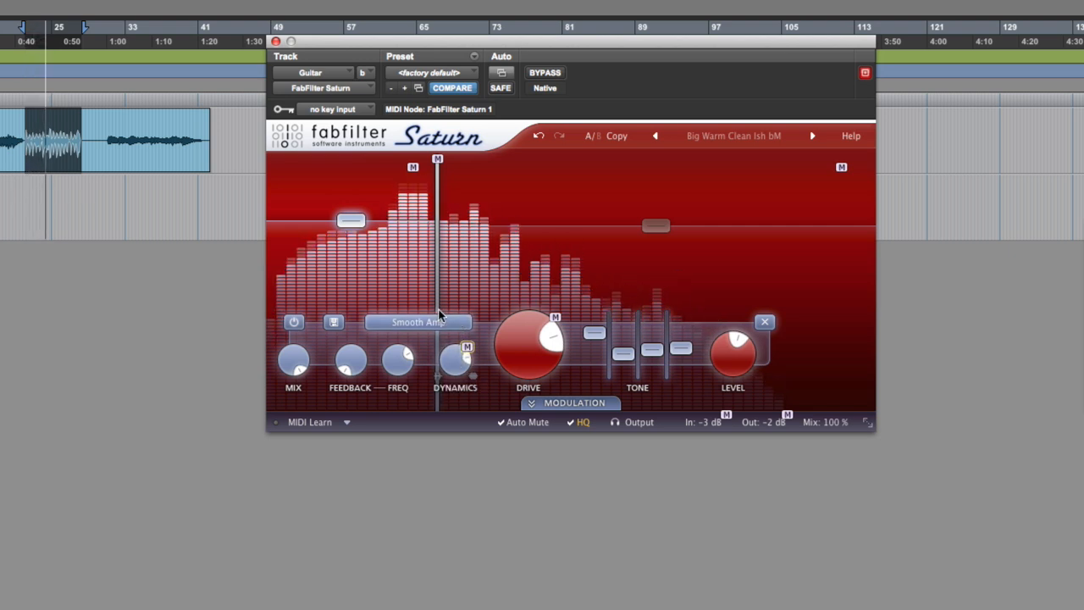
mouse_move(438, 315)
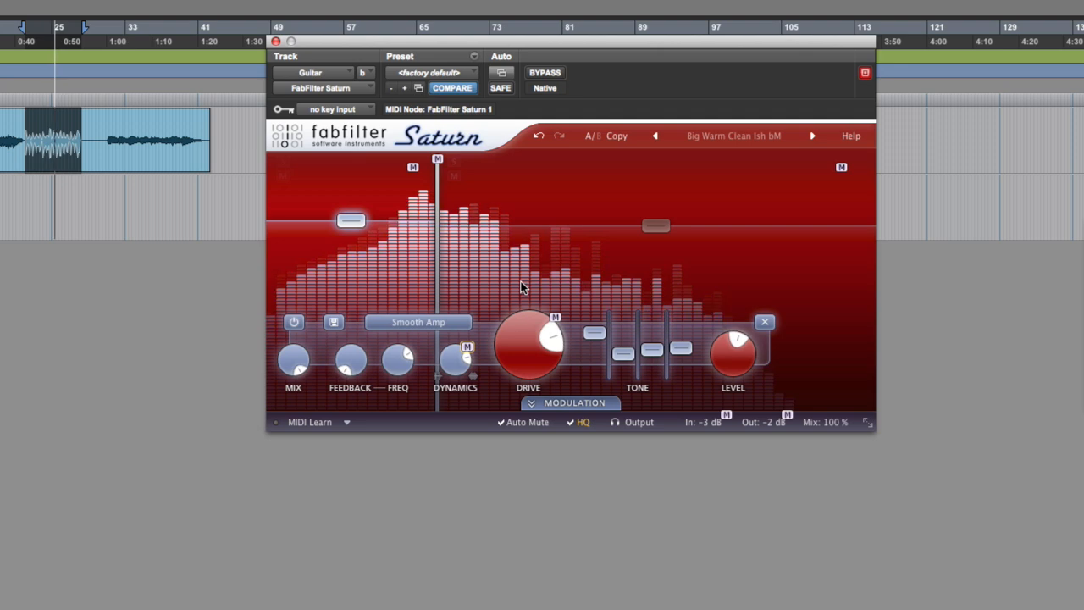
mouse_move(659, 234)
mouse_down()
mouse_move(666, 210)
mouse_move(666, 231)
mouse_up()
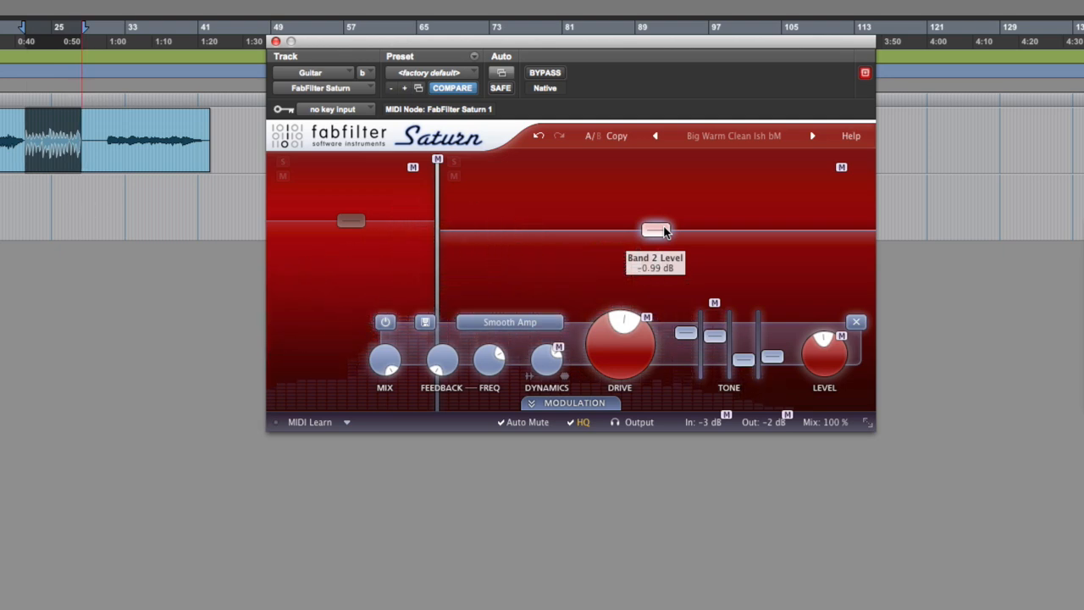
- Bypass Saturn to hear the unprocessed guitar, re-enable it for comparison, and restart playback
click(557, 74)
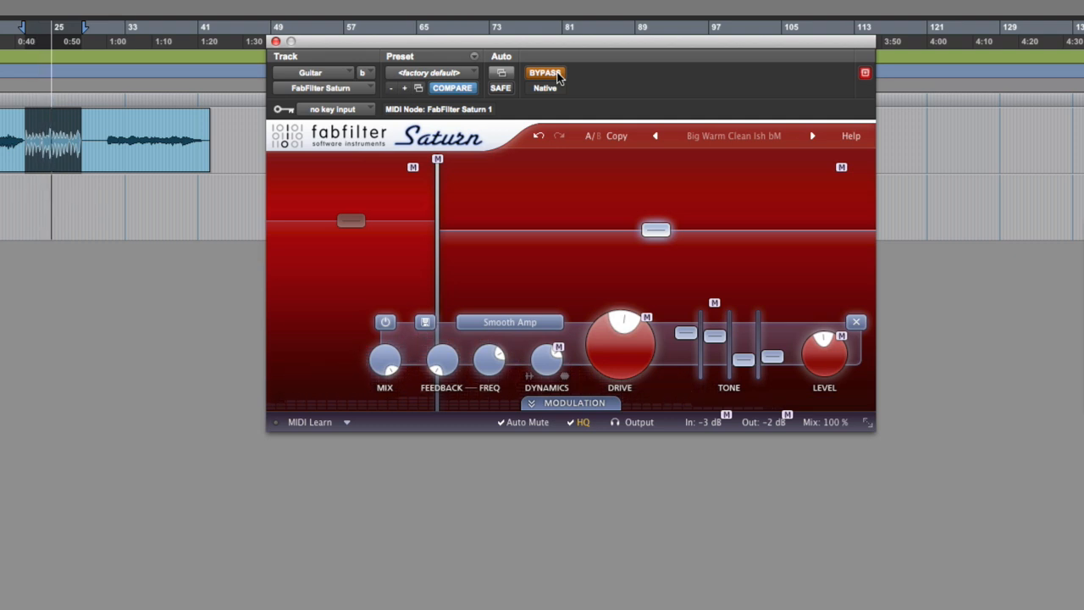
click(557, 73)
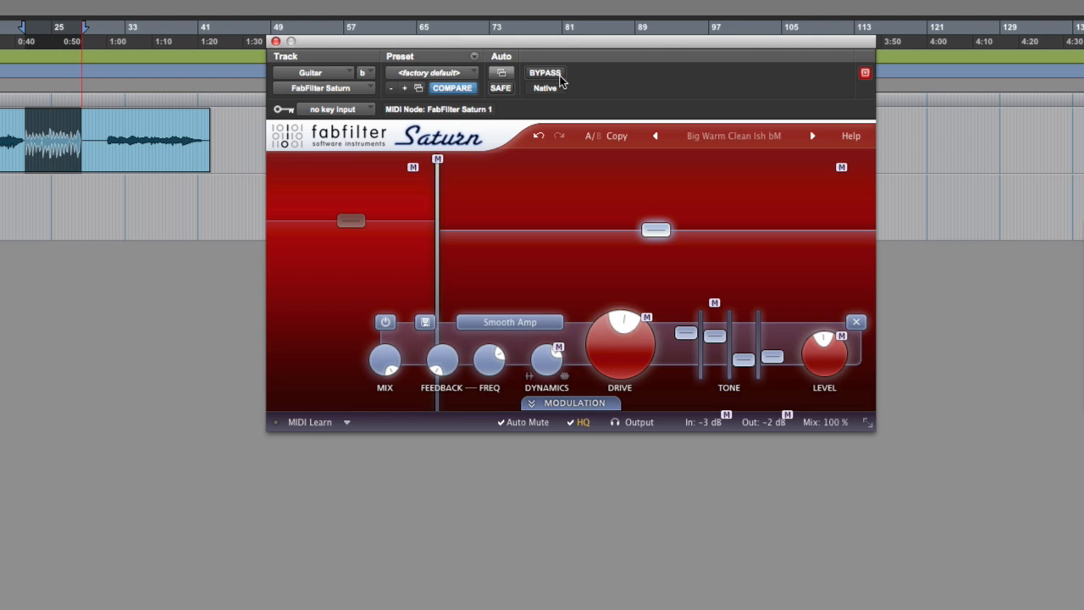
key(space)
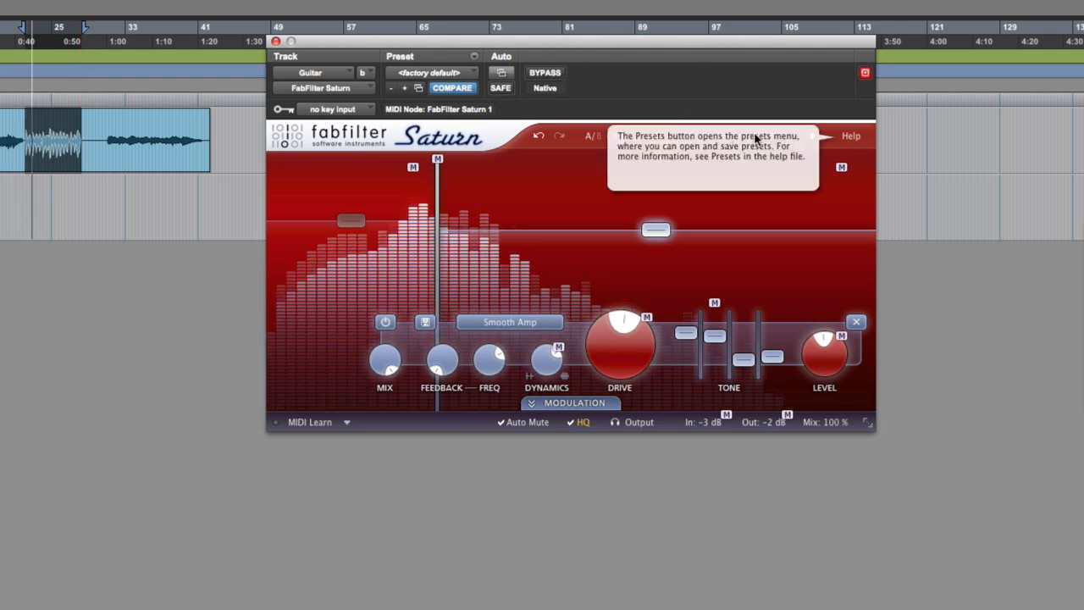
- Load the Back in the Day O preset from the Crunchy category of Guitar Amps and play the guitar through it
click(773, 136)
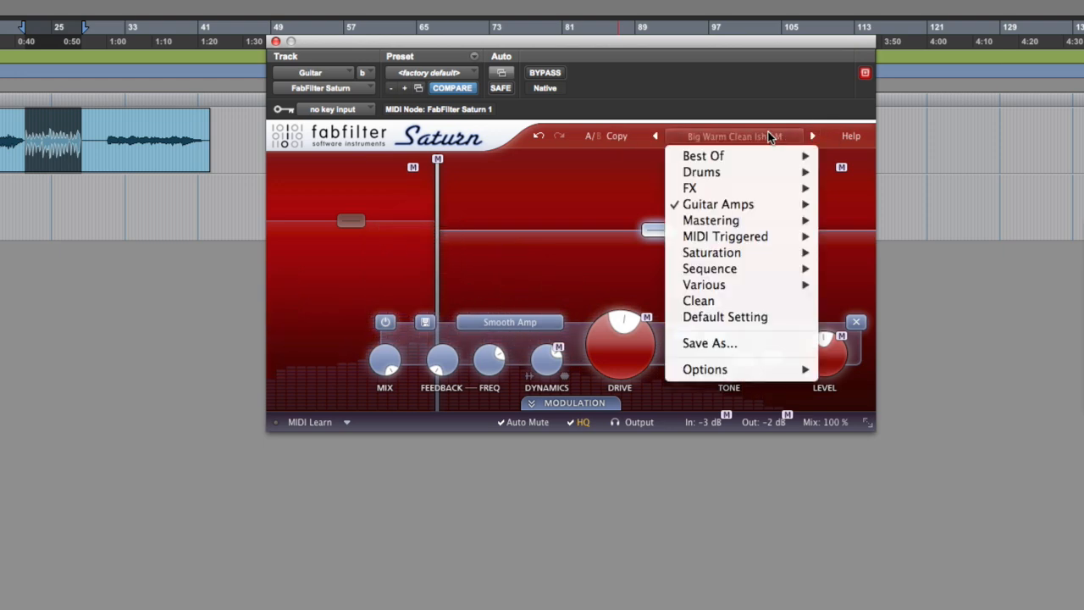
mouse_move(746, 208)
mouse_move(889, 240)
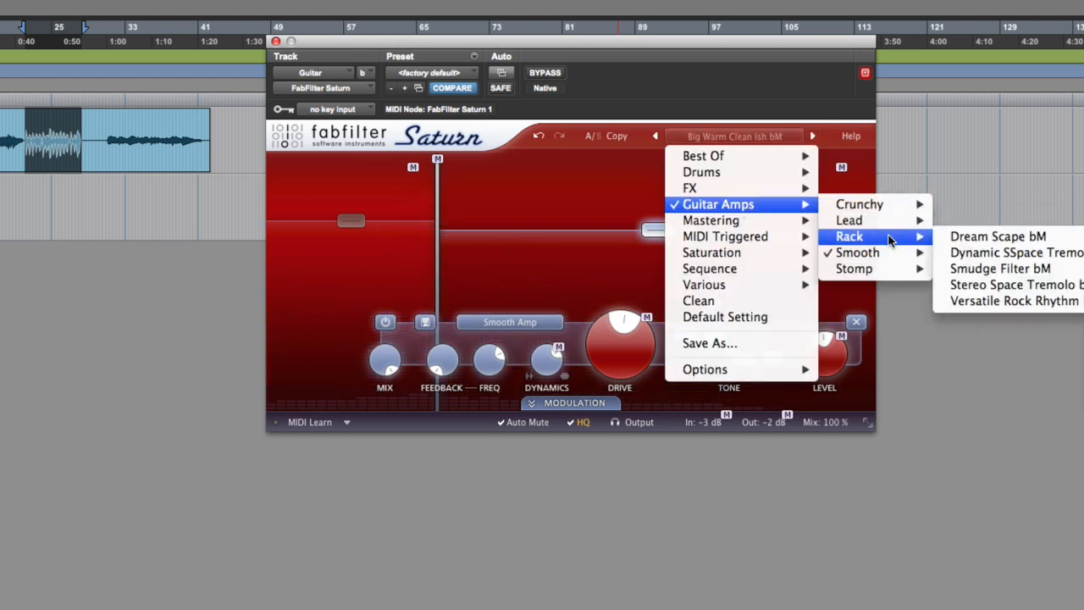
mouse_move(889, 207)
click(947, 210)
key(space)
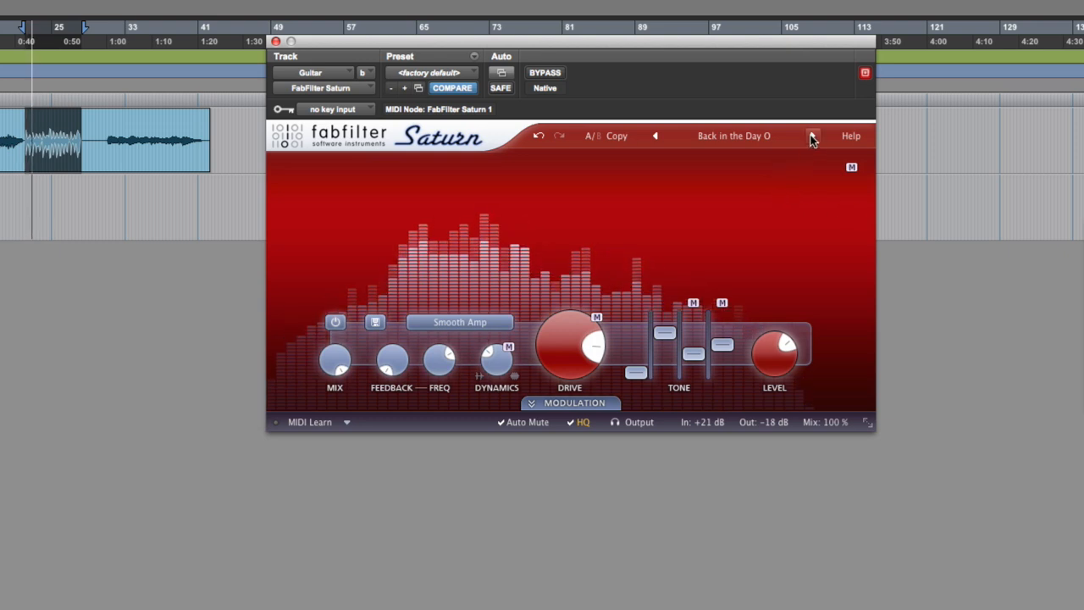
- Audition the following Crunchy presets in order, from Dial Tone O through Flexible Crunch bM, Funky Crunch FL and Old Tape Crunch I SM to Soft Crunch I SM
click(812, 137)
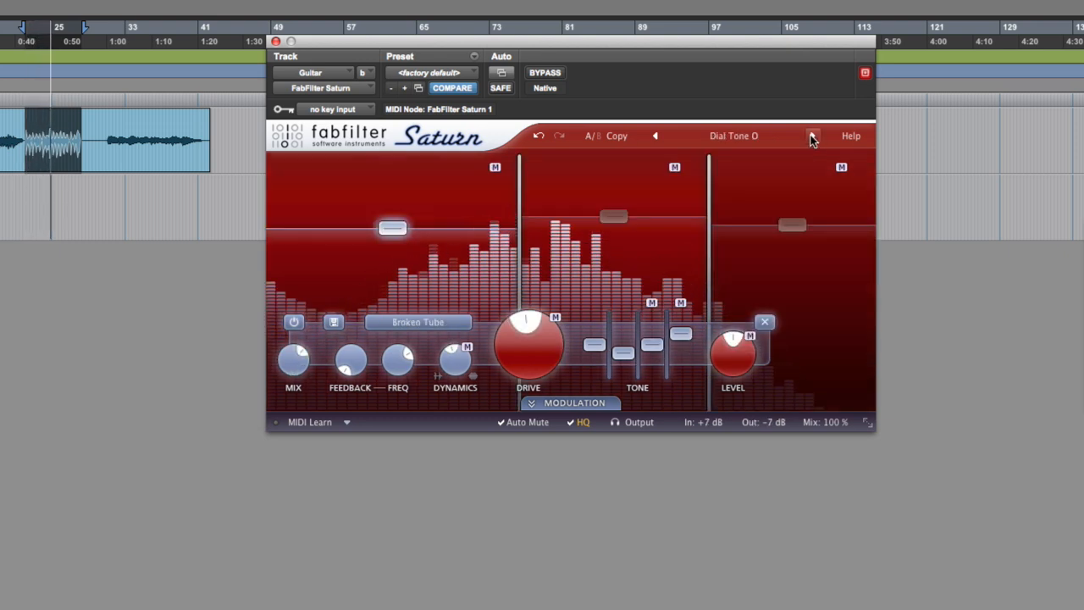
click(811, 137)
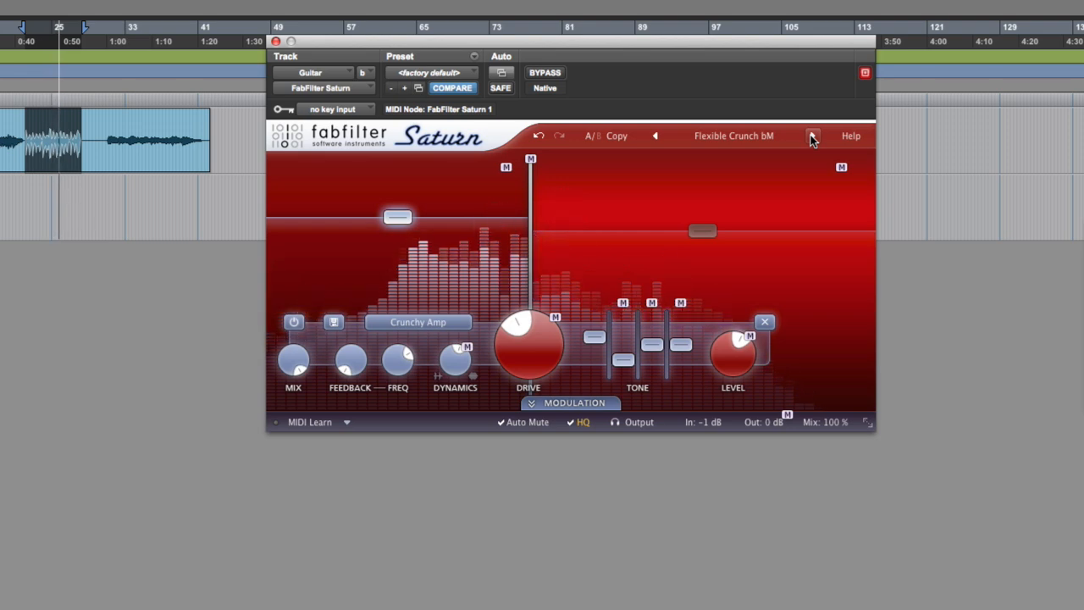
click(811, 138)
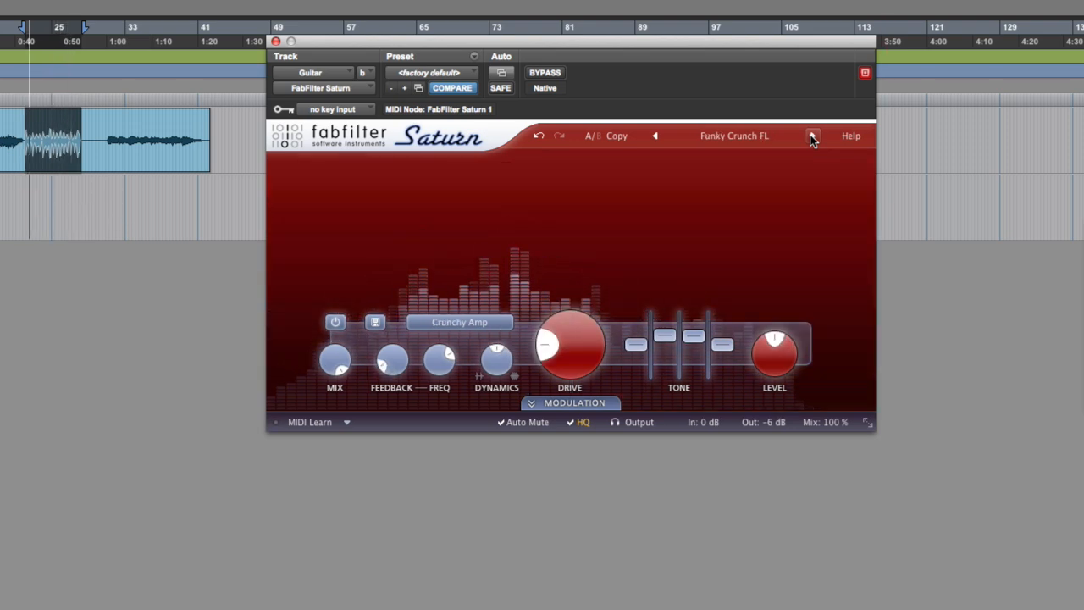
click(811, 137)
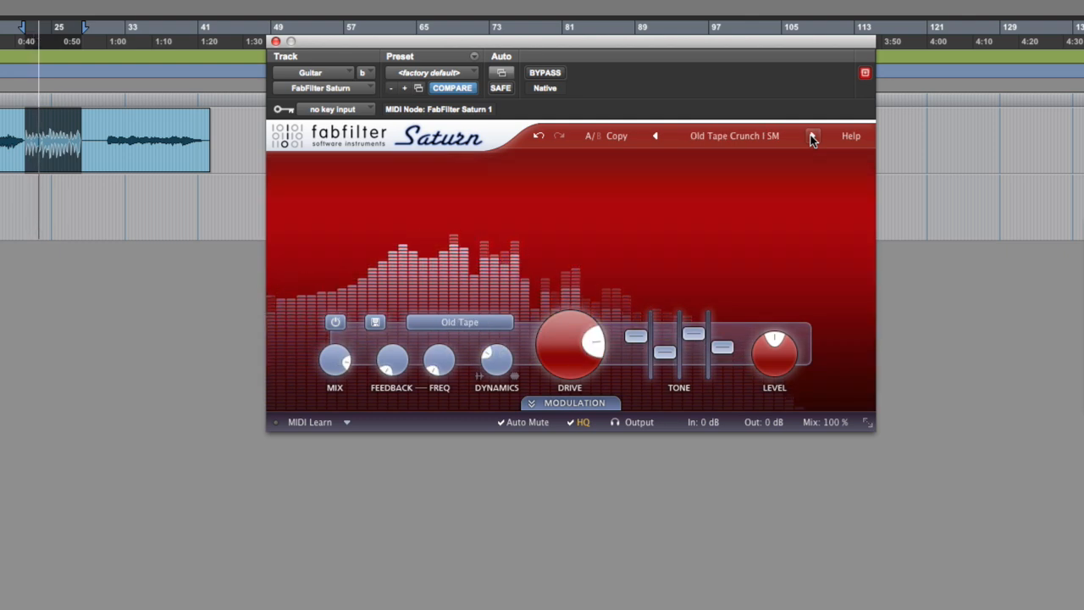
click(812, 137)
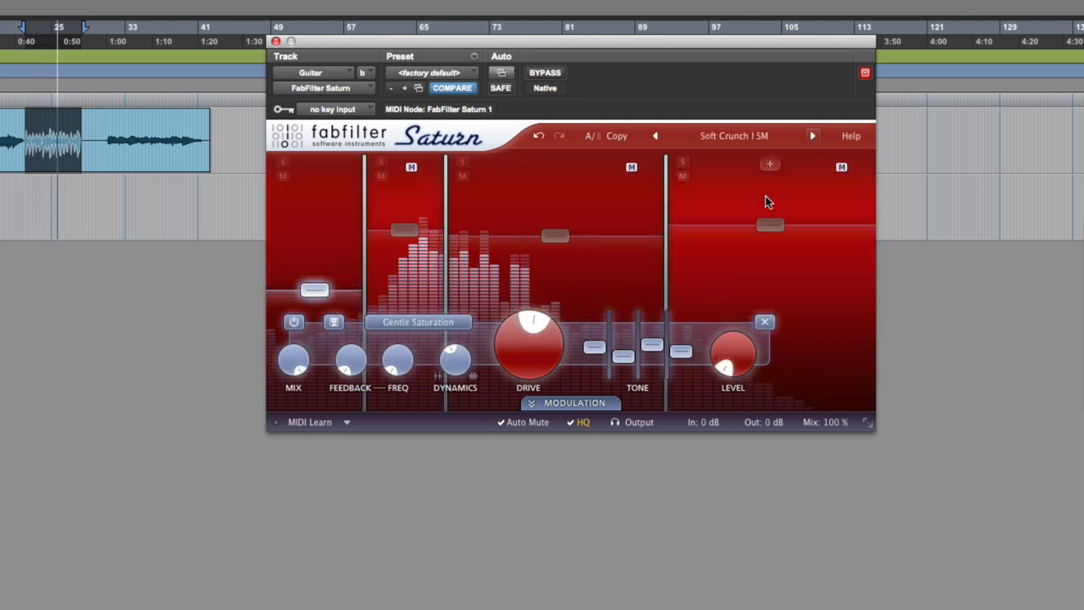
- Raise band 4's level slightly, and change band 3's saturation style to Crunchy Amp with a little less Drive
drag(770, 225, 773, 215)
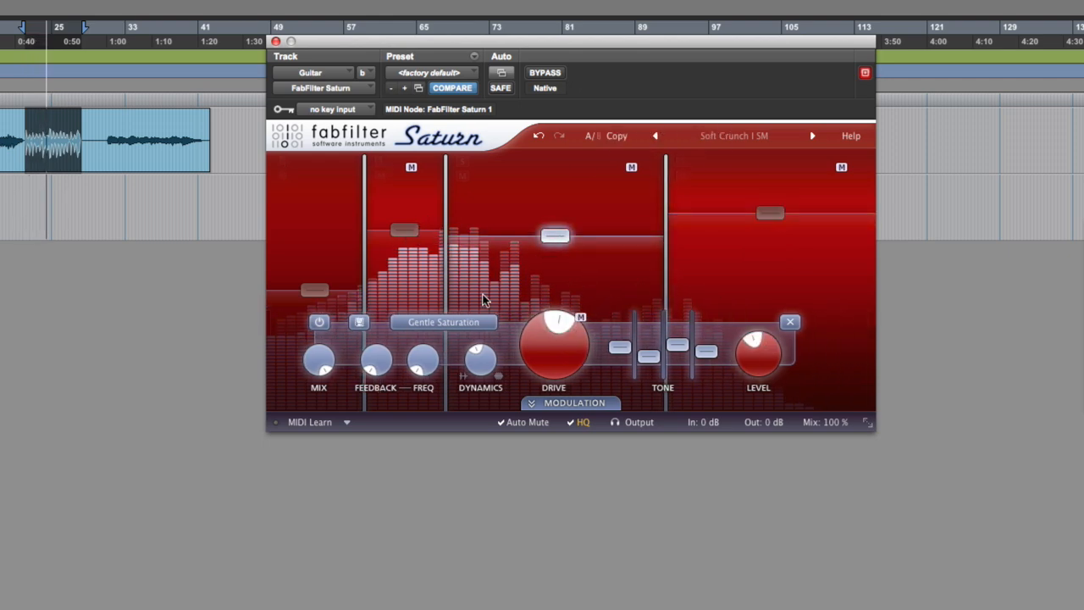
click(463, 326)
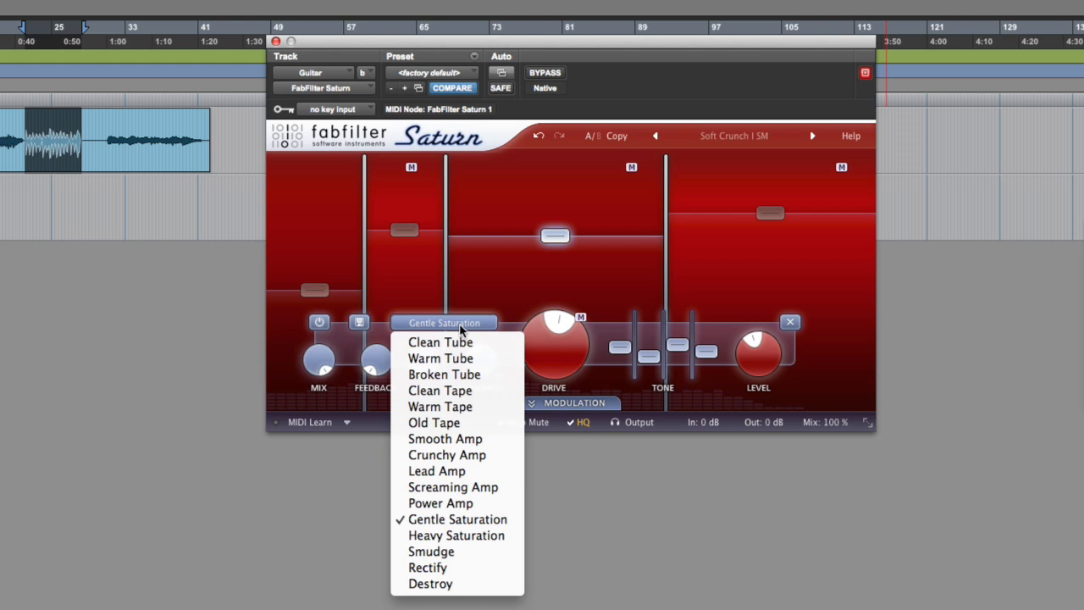
click(470, 456)
mouse_move(549, 358)
mouse_down()
mouse_move(536, 377)
mouse_move(550, 318)
mouse_move(545, 387)
mouse_move(537, 372)
mouse_up()
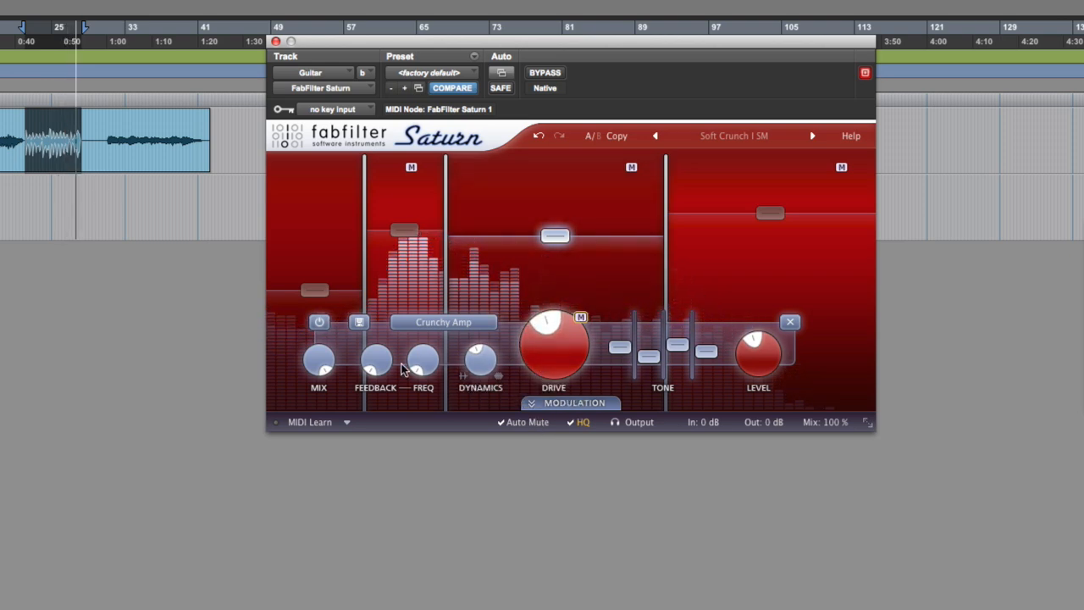
- Raise band 3's Feedback amount well above 12 % and increase its feedback frequency from the minimum
drag(376, 360, 387, 278)
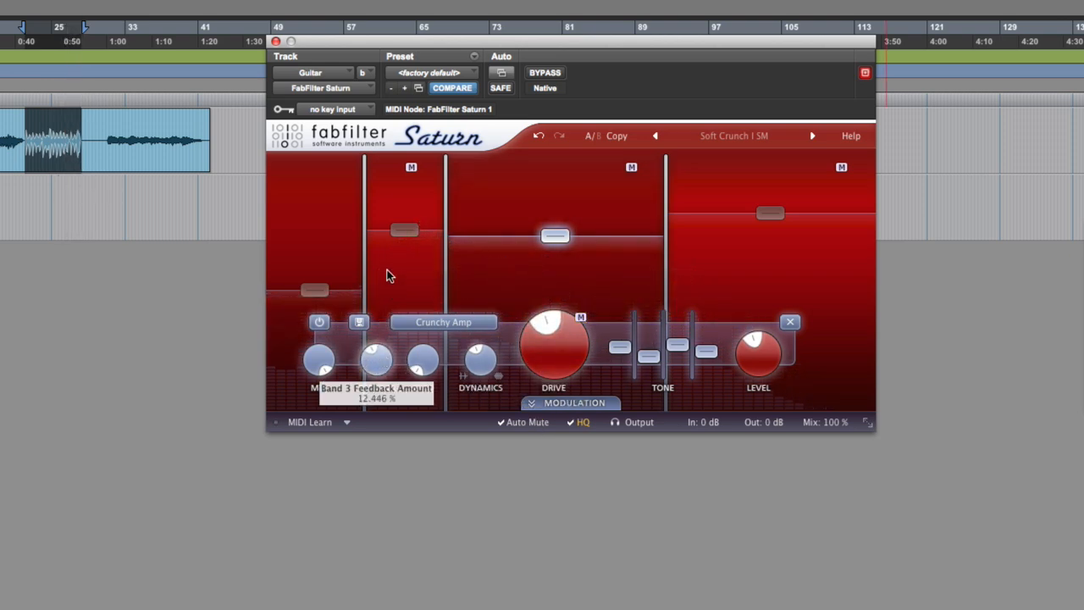
drag(389, 231, 390, 215)
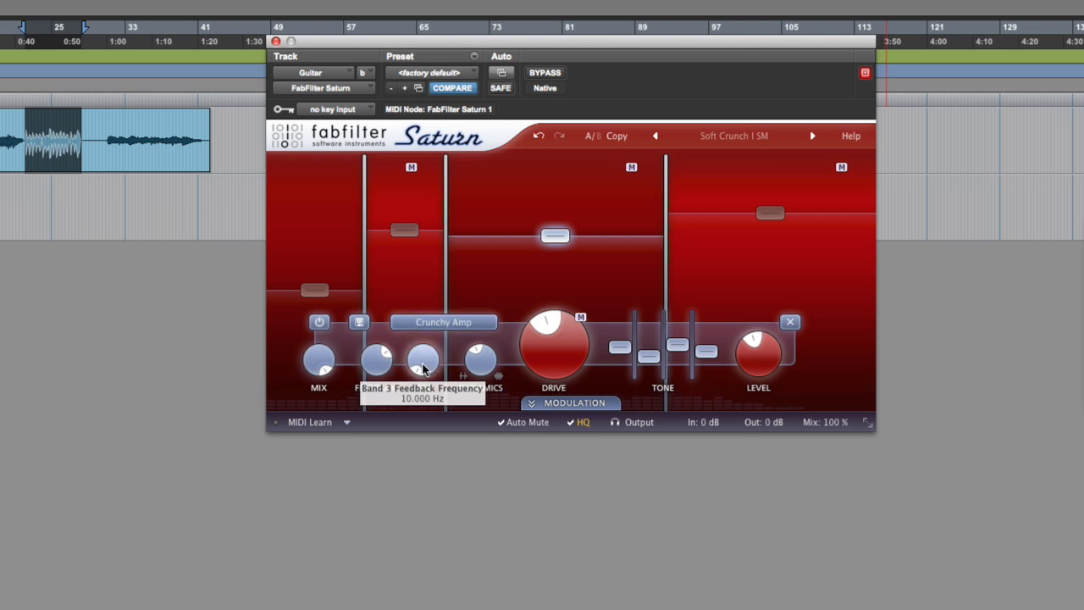
drag(424, 366, 433, 242)
- Try different band 3 Feedback amounts, return the Feedback to its minimum, and compare the processed sound with bypass
drag(376, 352, 363, 447)
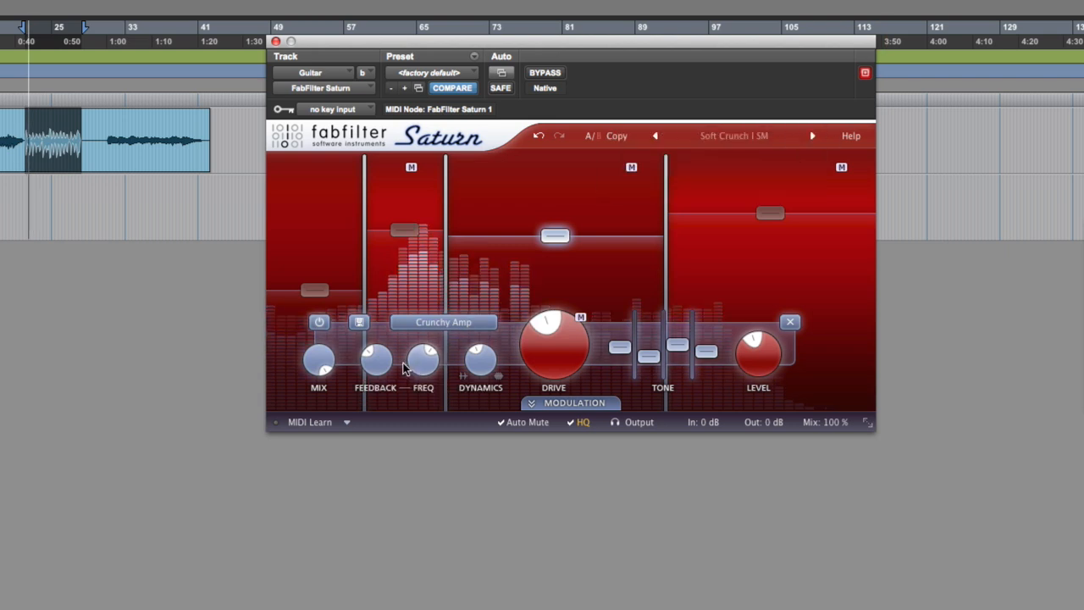
drag(378, 376, 388, 339)
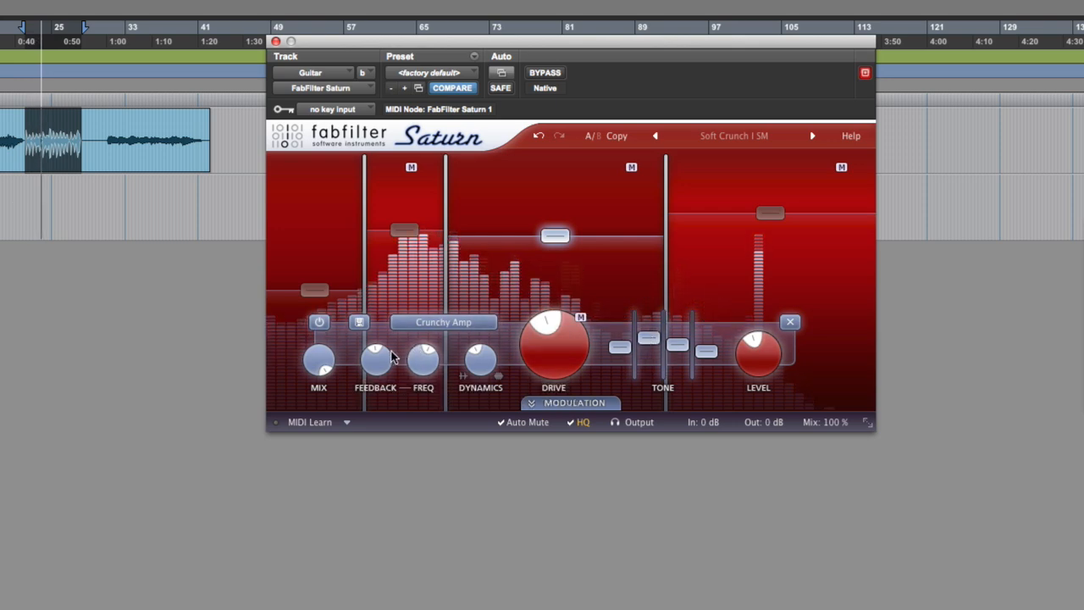
drag(376, 361, 364, 467)
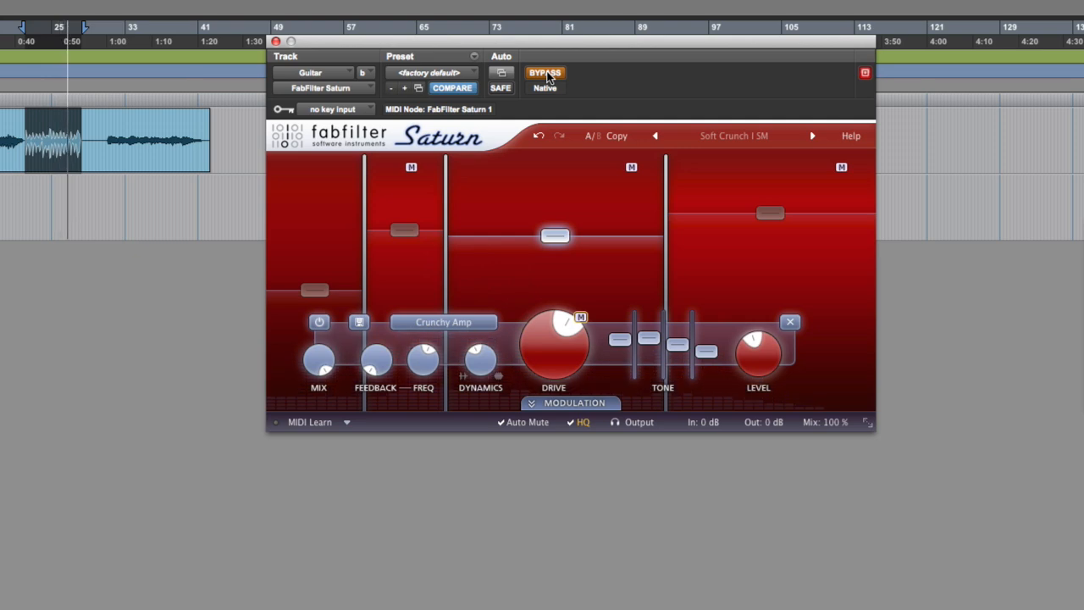
click(545, 74)
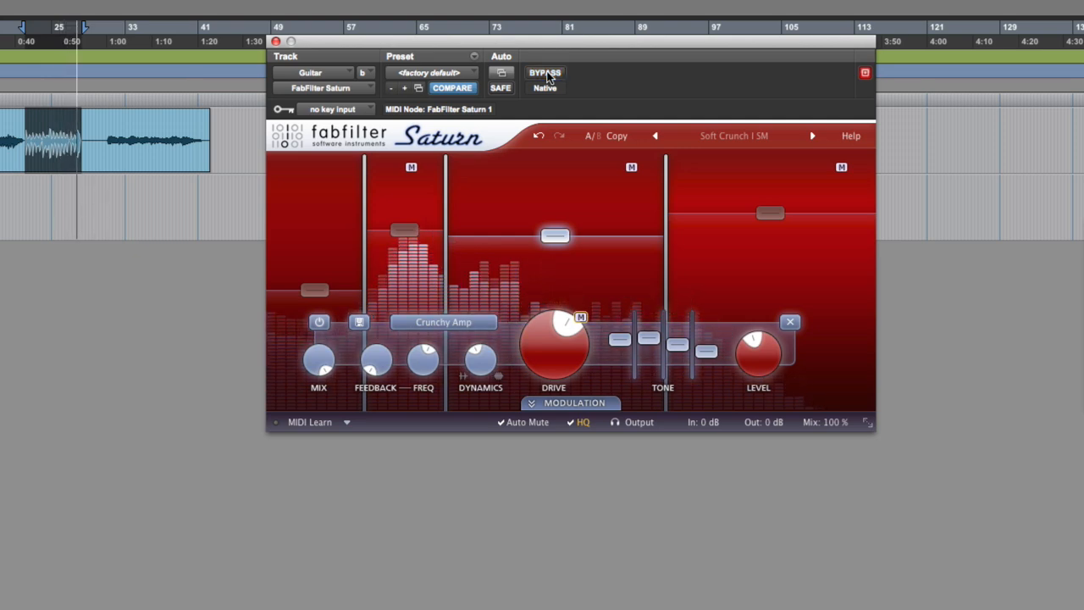
- Audition the Lead presets Boutique 01 bM, Boutique 02 bM and Boutique 03 bM, and stop playback on Boutique 03 bM
click(812, 136)
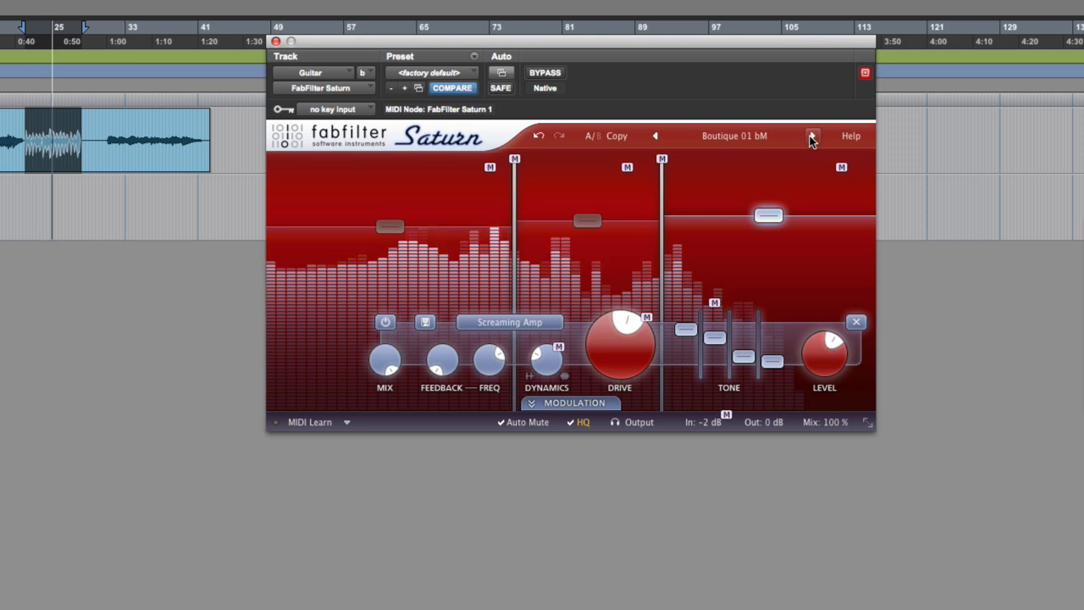
click(812, 136)
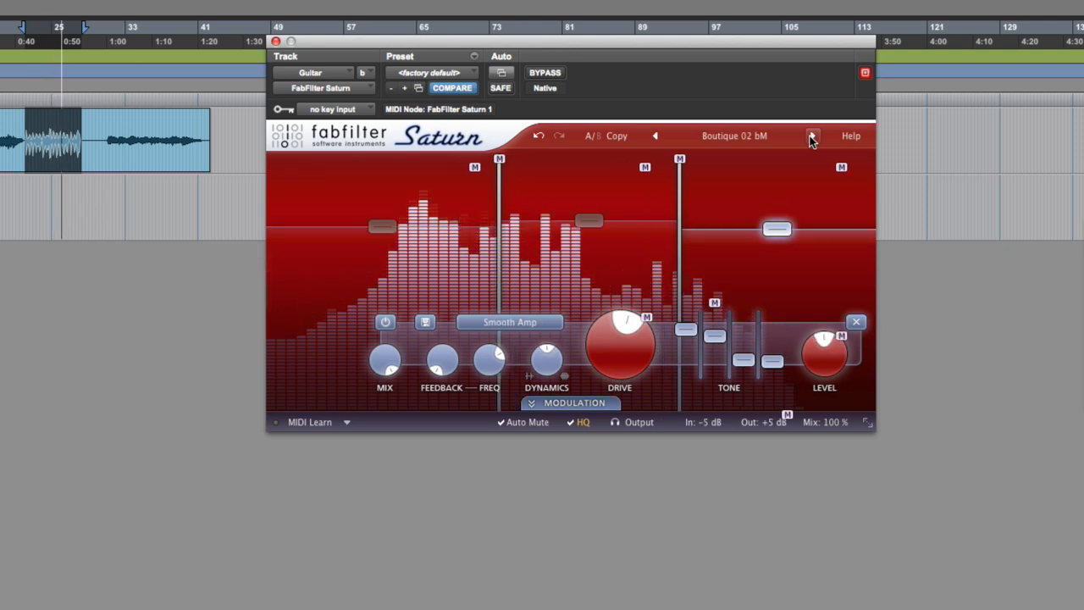
click(813, 136)
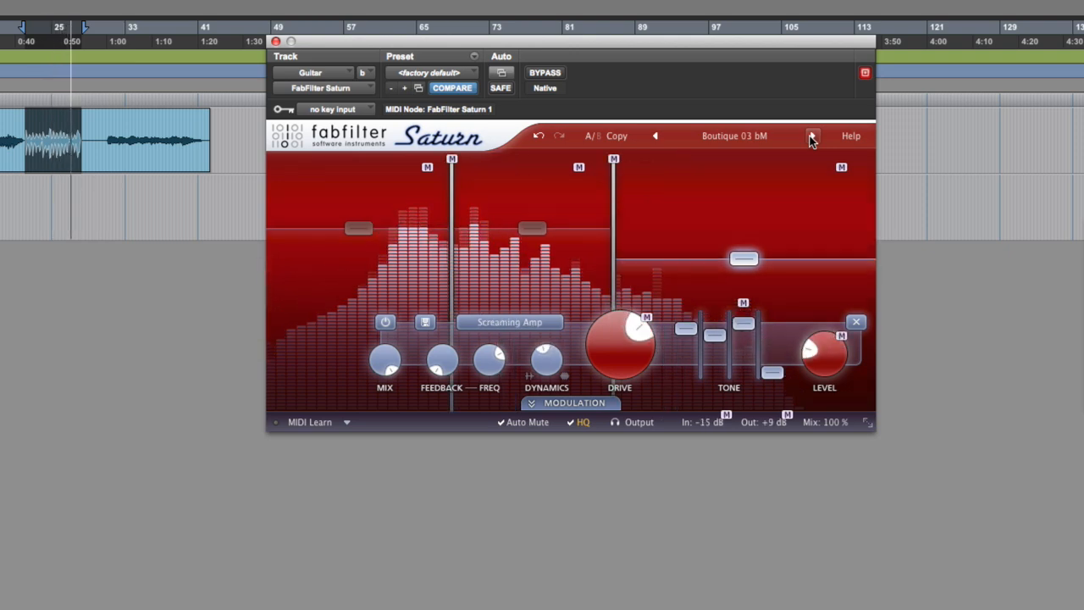
key(space)
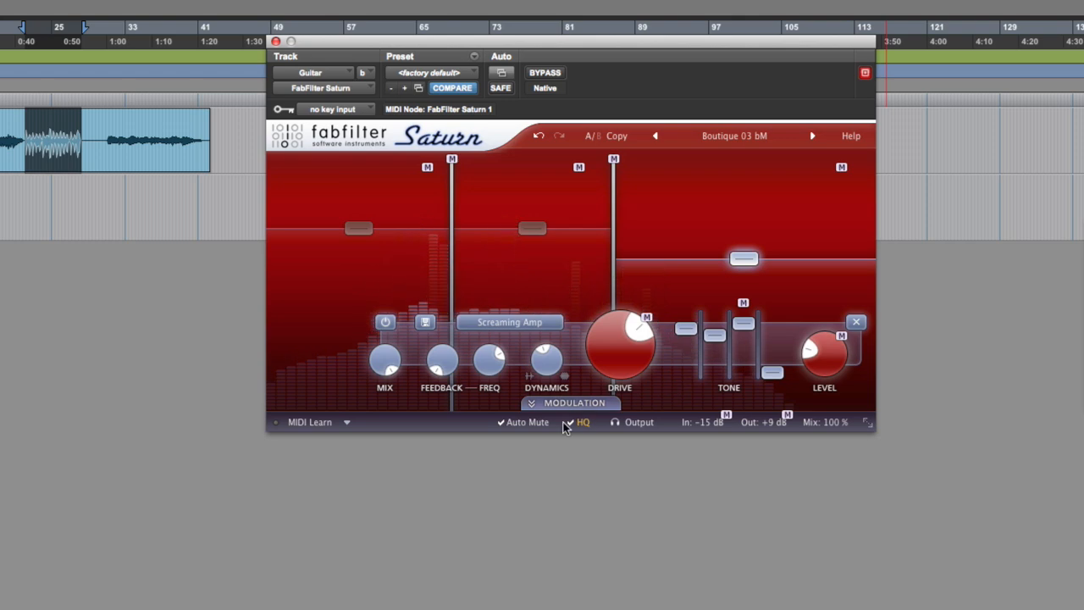
- Examine the help hint explaining the HQ oversampling mode, and dismiss it
mouse_move(590, 428)
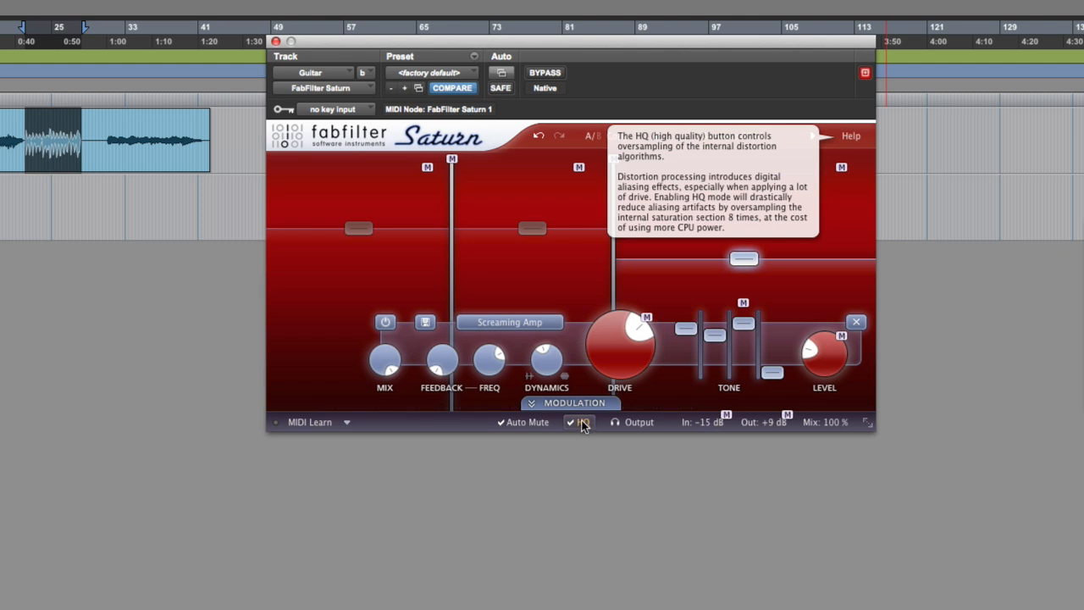
click(839, 146)
click(843, 170)
- Play the guitar through Boutique 03 bM while trying small adjustments to band 3's two upper Tone sliders
key(space)
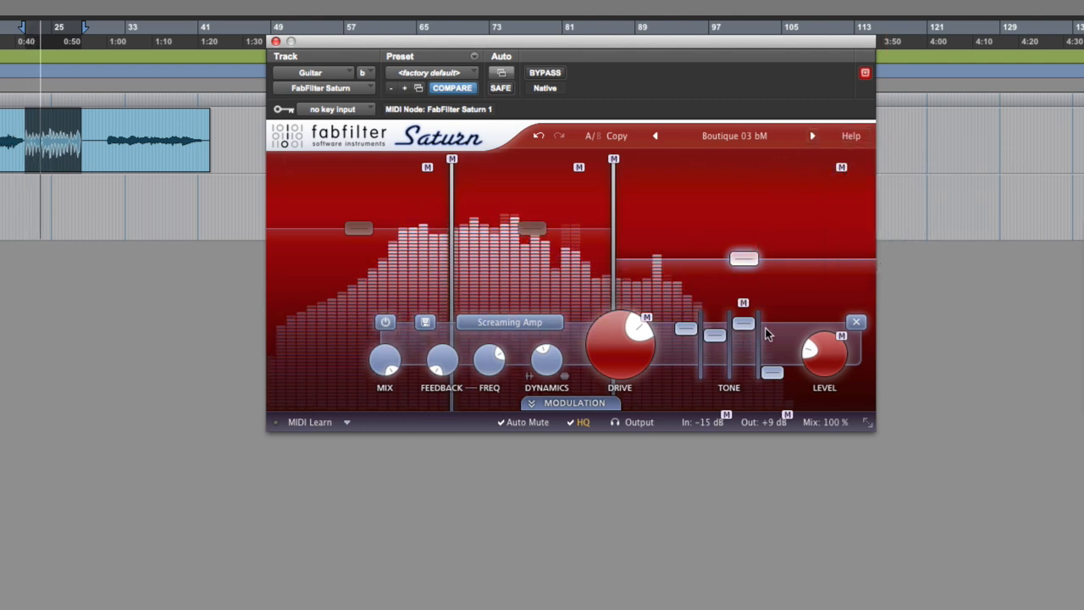
mouse_move(774, 366)
mouse_down()
mouse_move(774, 321)
mouse_move(763, 358)
mouse_up()
mouse_move(743, 322)
mouse_down()
mouse_move(747, 314)
mouse_move(748, 329)
mouse_up()
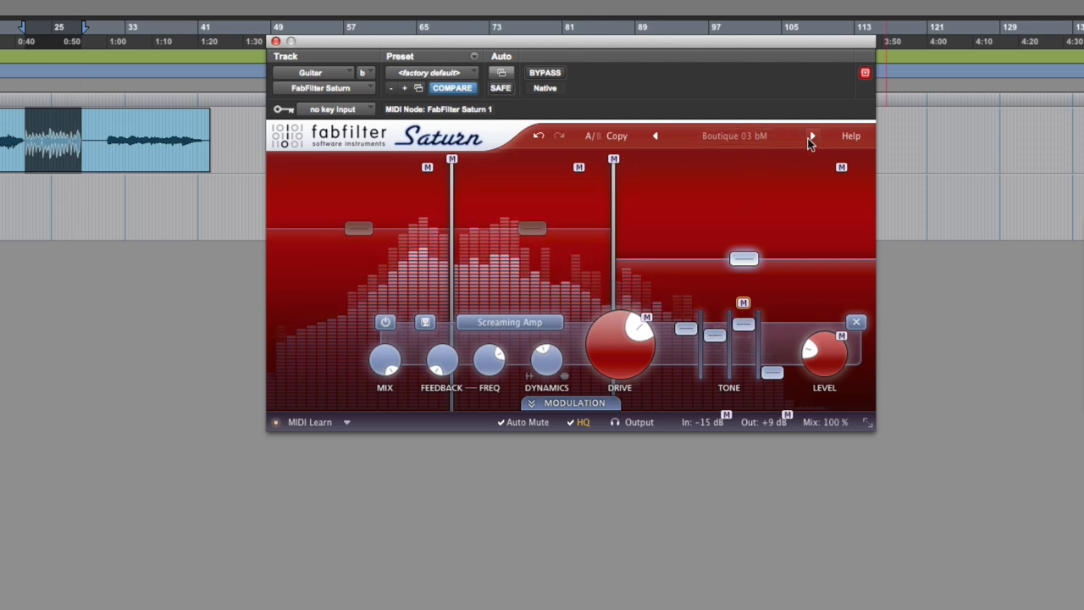
- Audition the next Lead presets Buzz Bomb O, Clear Hi Gain O and Close Shave Lead O
click(812, 137)
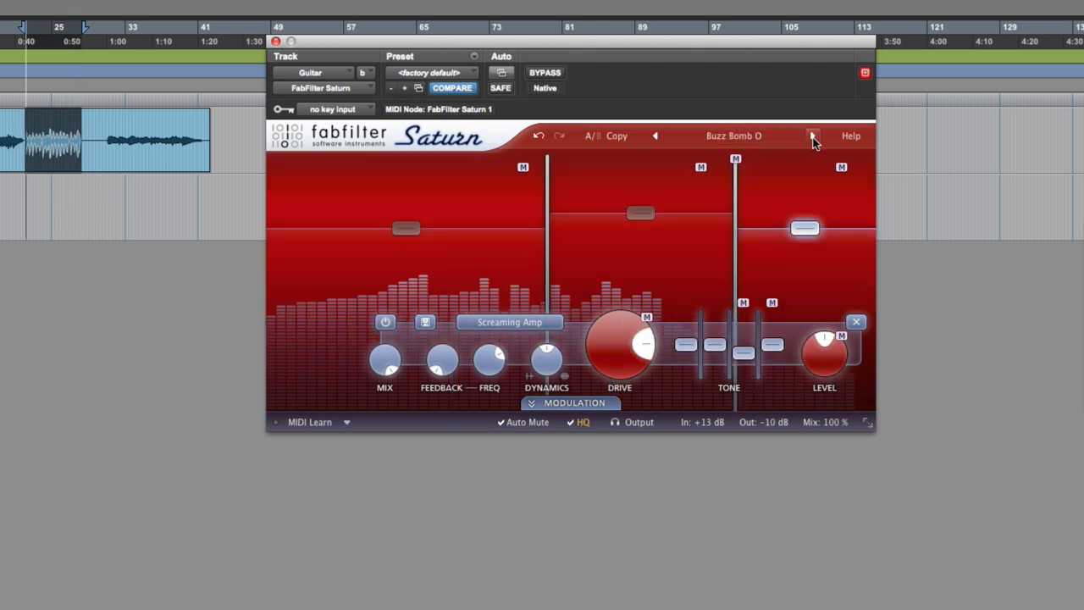
click(812, 137)
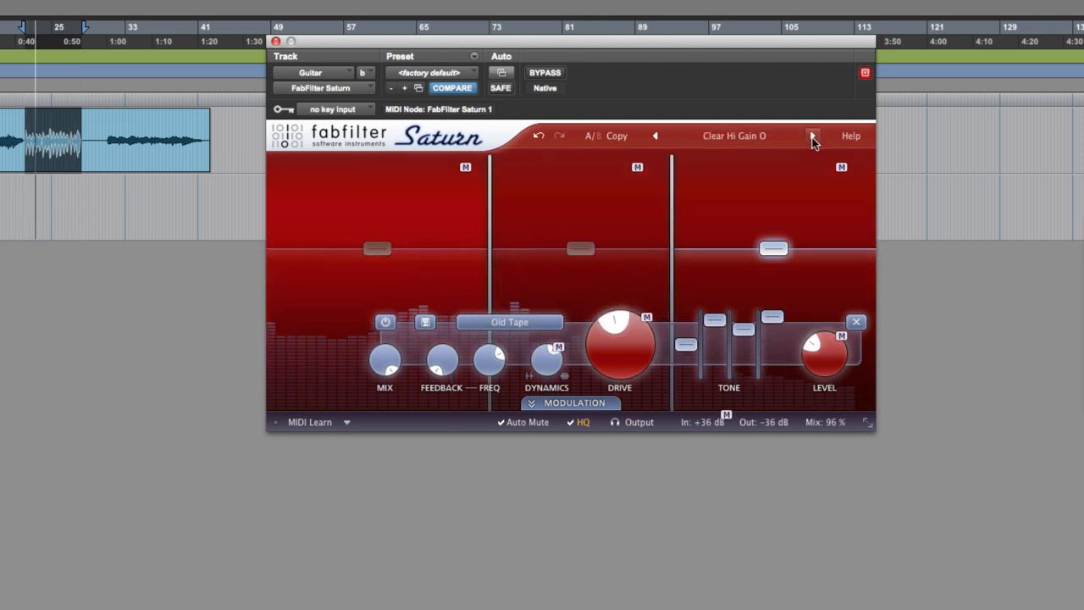
click(811, 137)
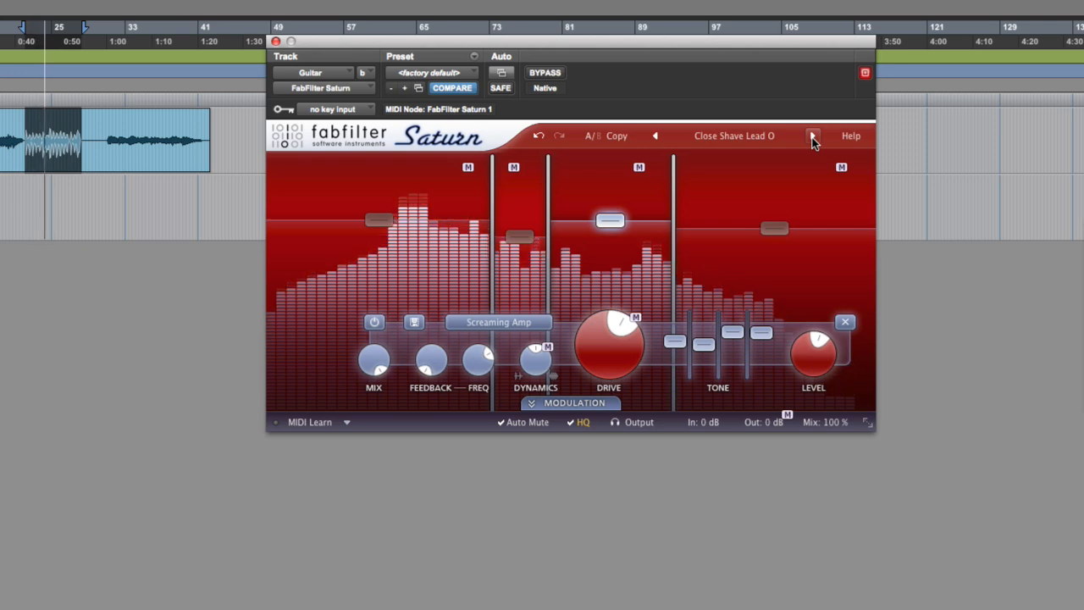
- Play the later guitar section from about 0:58 and switch to the Fudge Hi Gain O preset
key(space)
click(110, 132)
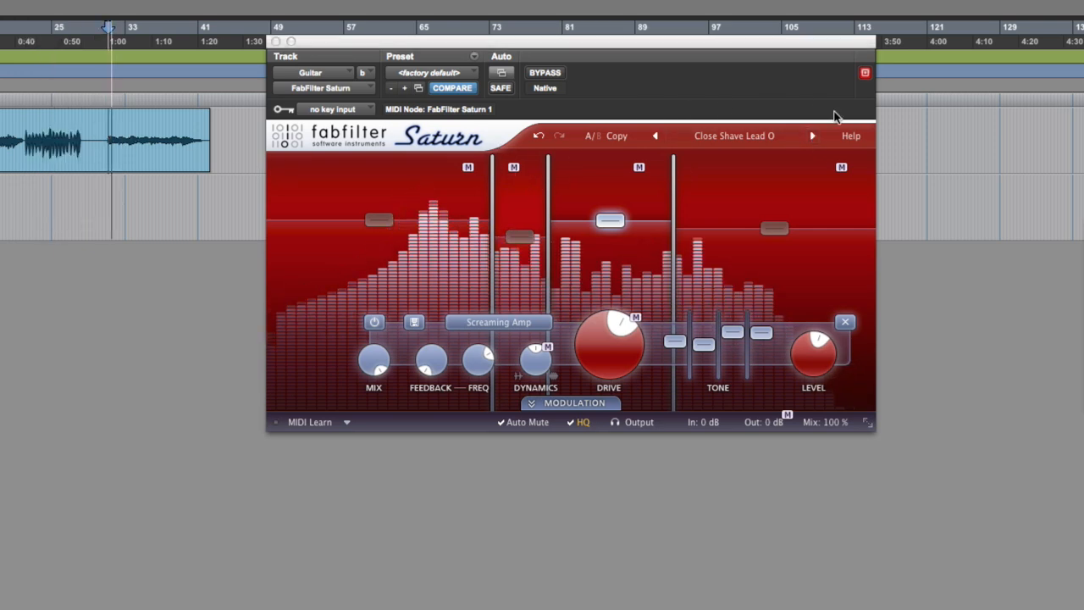
click(812, 135)
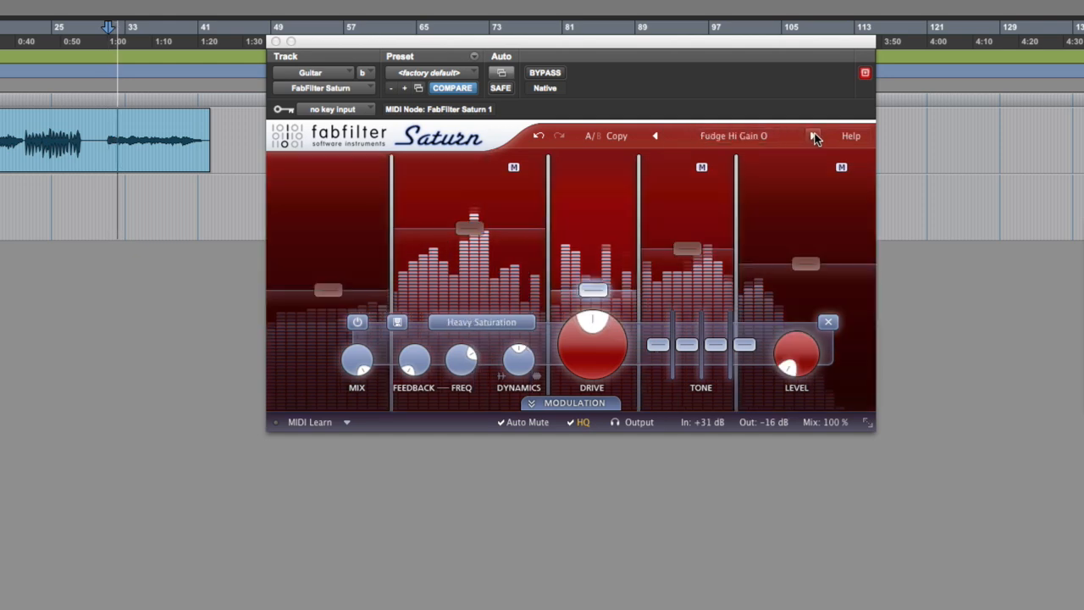
- Load the Dream Scape bM preset from the Rack category of Guitar Amps
click(771, 138)
mouse_move(745, 204)
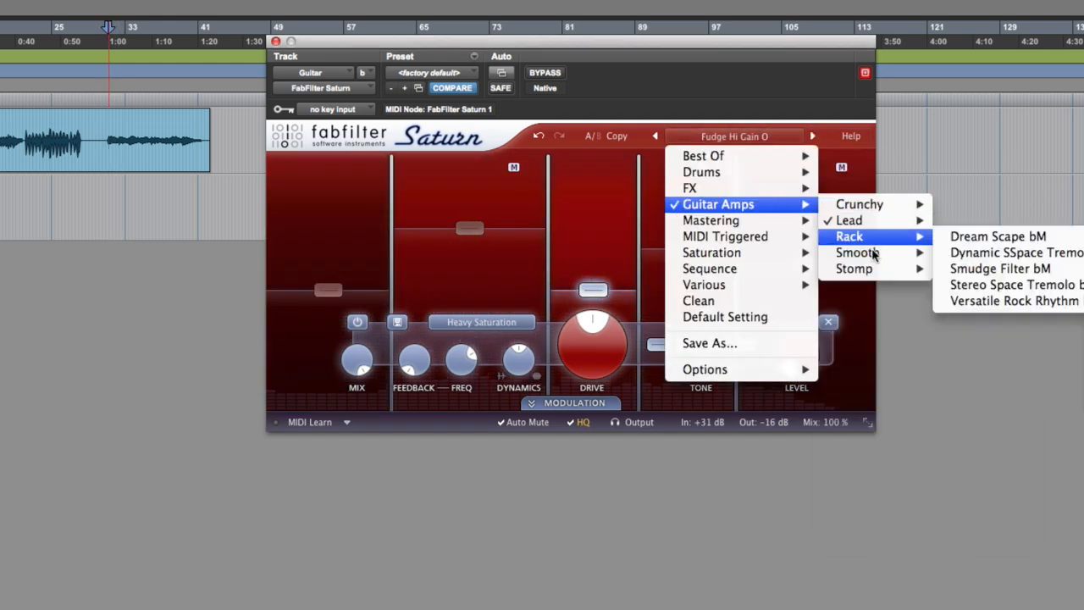
mouse_move(856, 237)
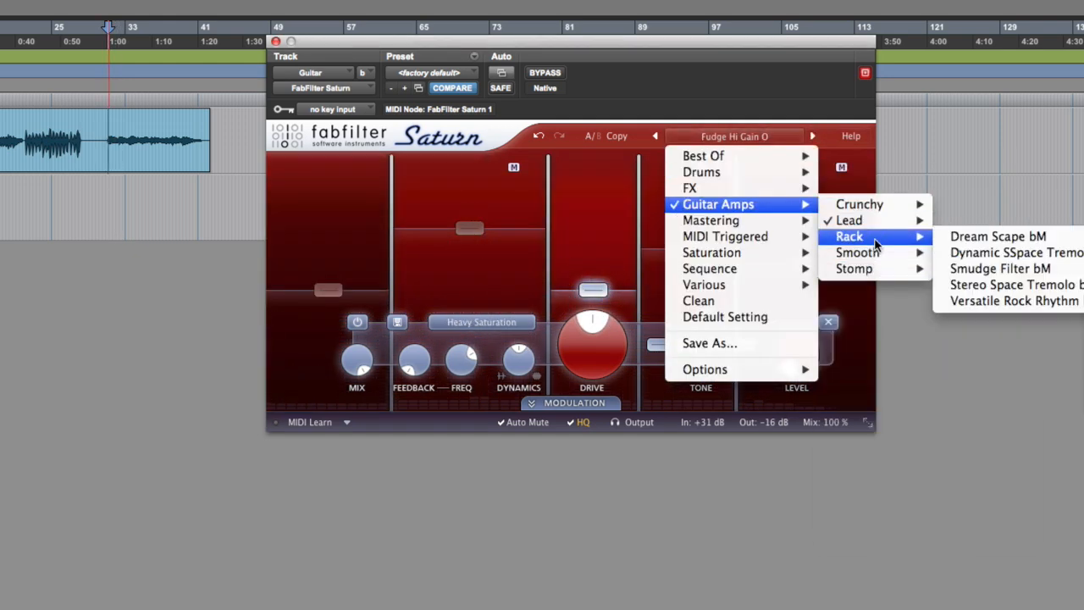
click(959, 238)
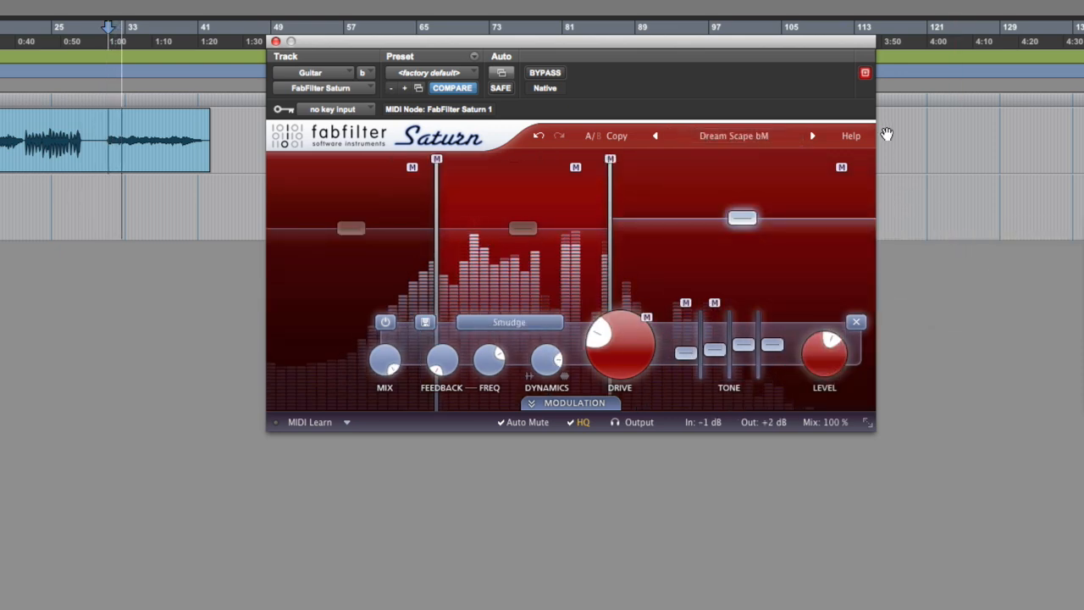
- Show the modulation section and audition the Rack presets Dynamic SSpace Tremolo bM, Smudge Filter bM, Stereo Space Tremolo bM and Versatile Rock Rhythm bM
click(813, 137)
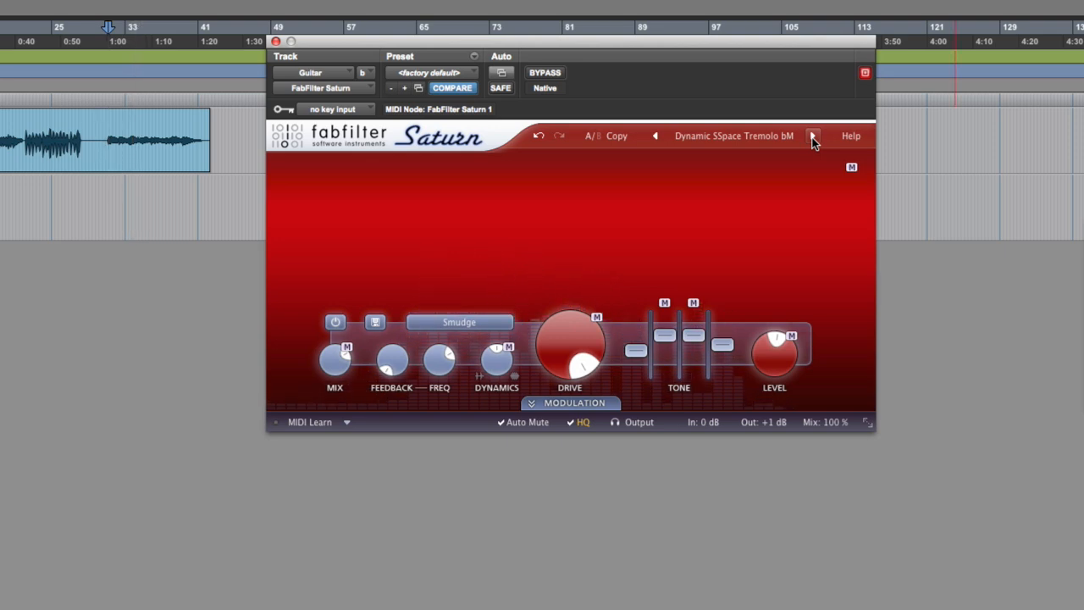
click(559, 404)
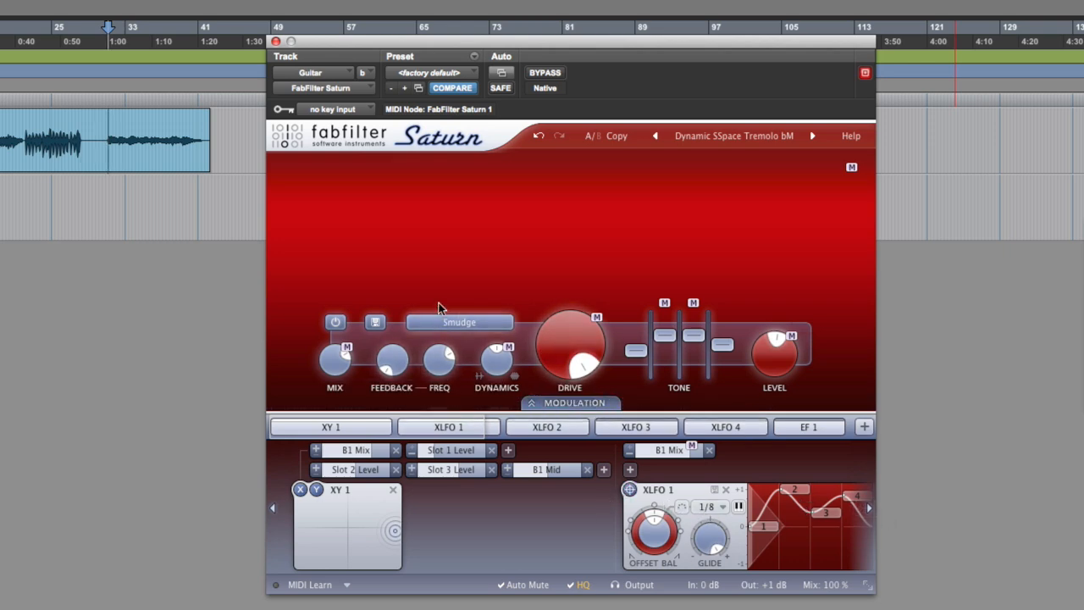
click(811, 135)
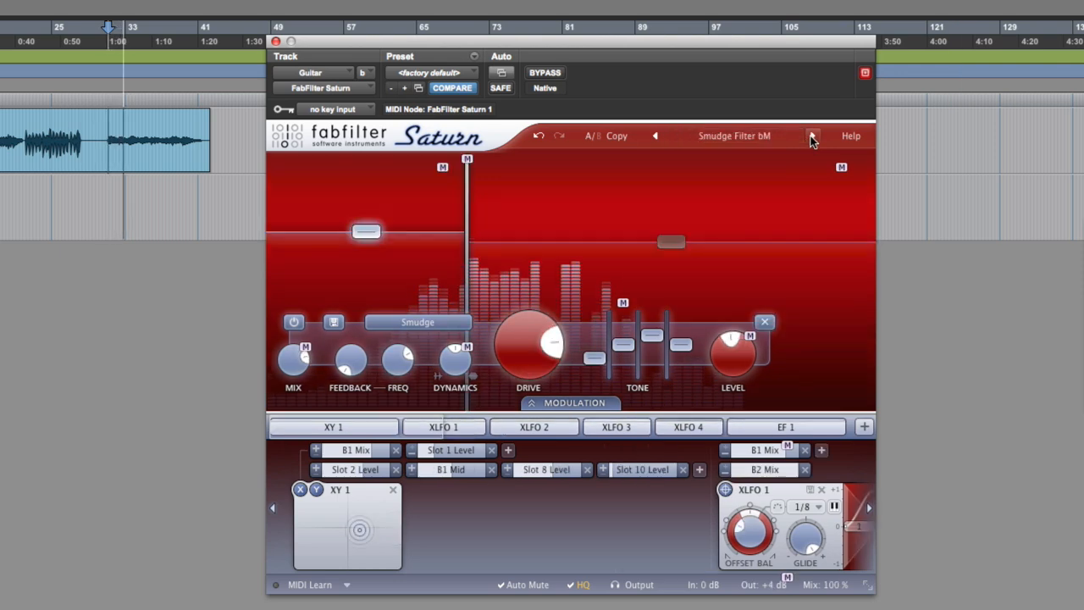
click(812, 135)
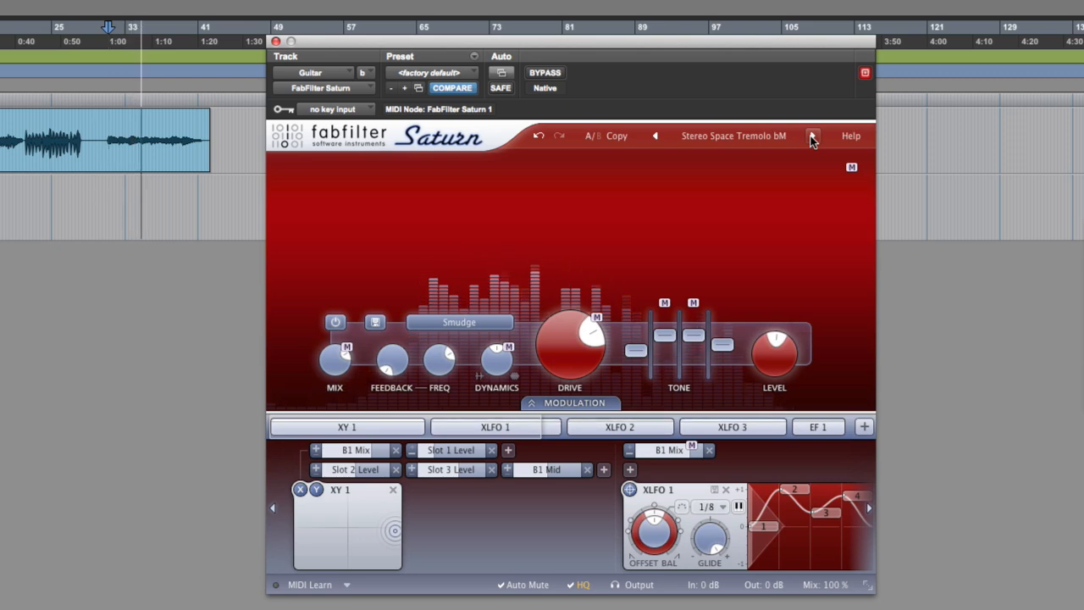
click(812, 136)
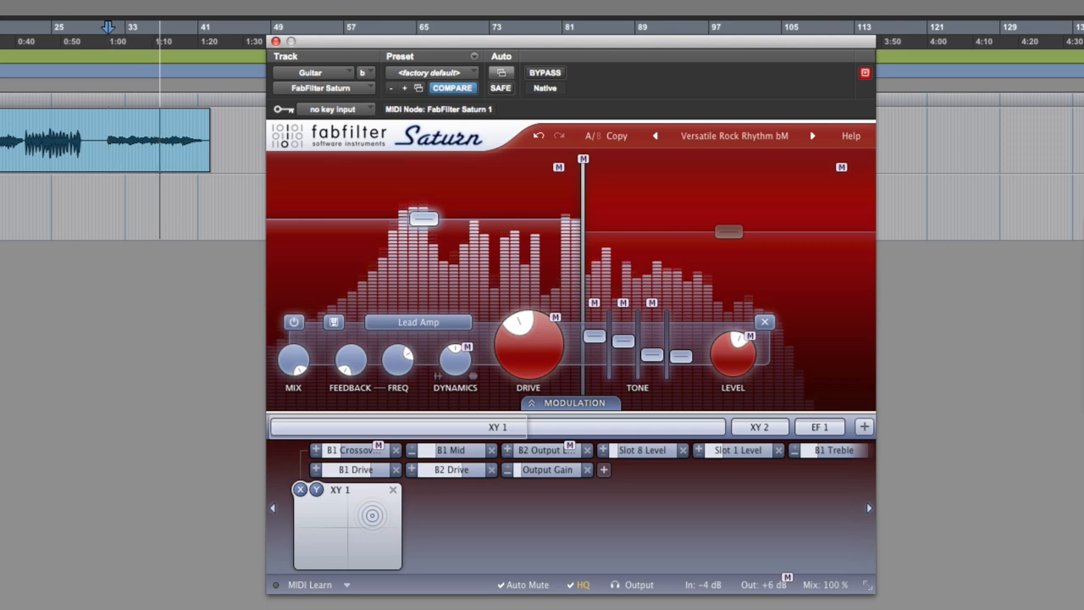
- Raise band 1's Dynamics to about 0.494 in the Versatile Rock Rhythm bM preset
key(space)
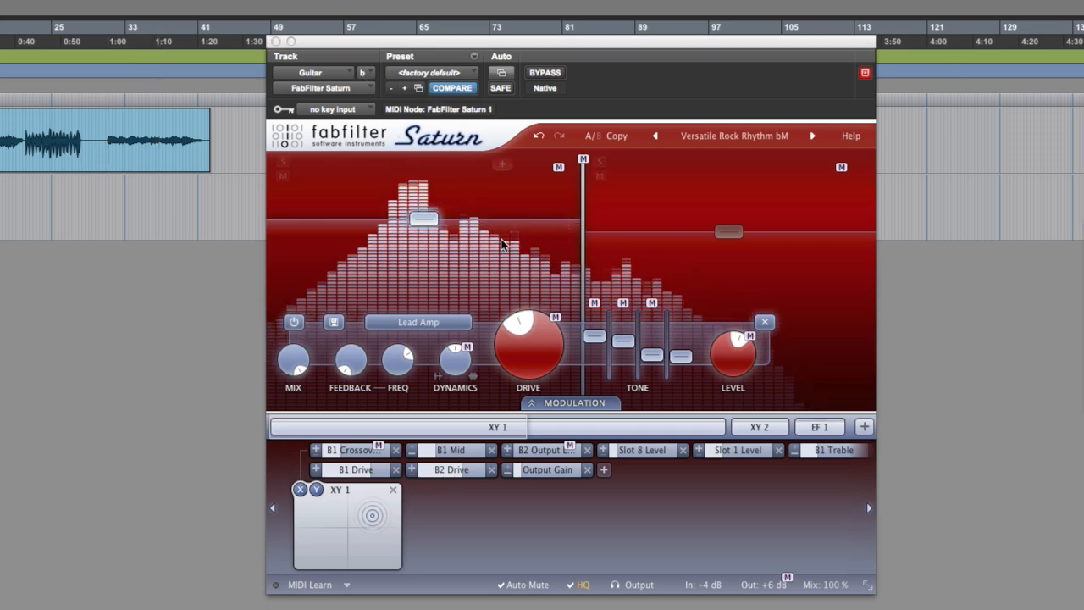
mouse_move(515, 354)
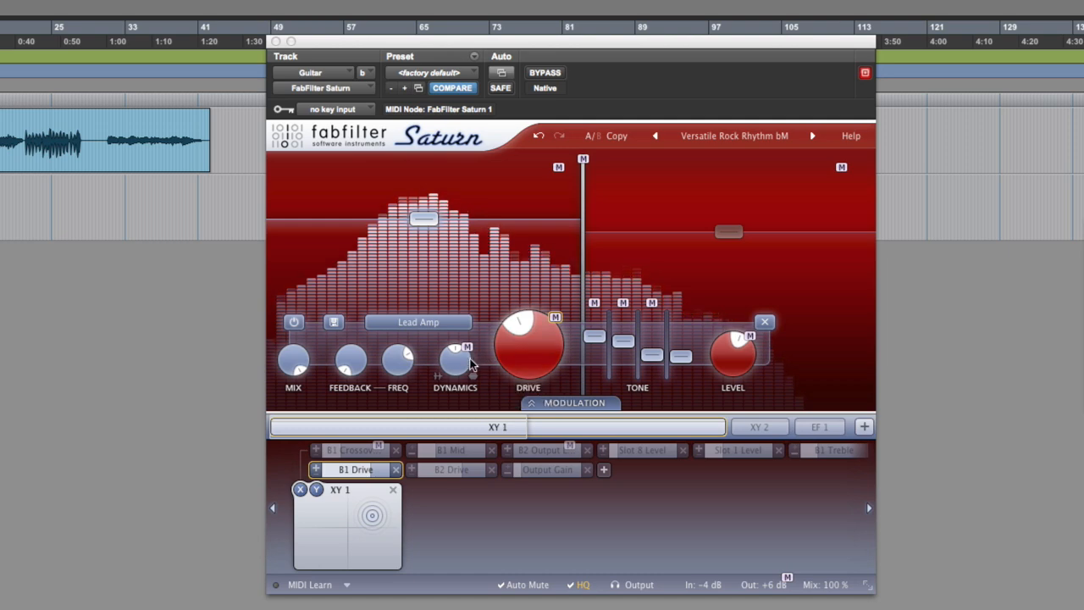
drag(453, 366, 451, 350)
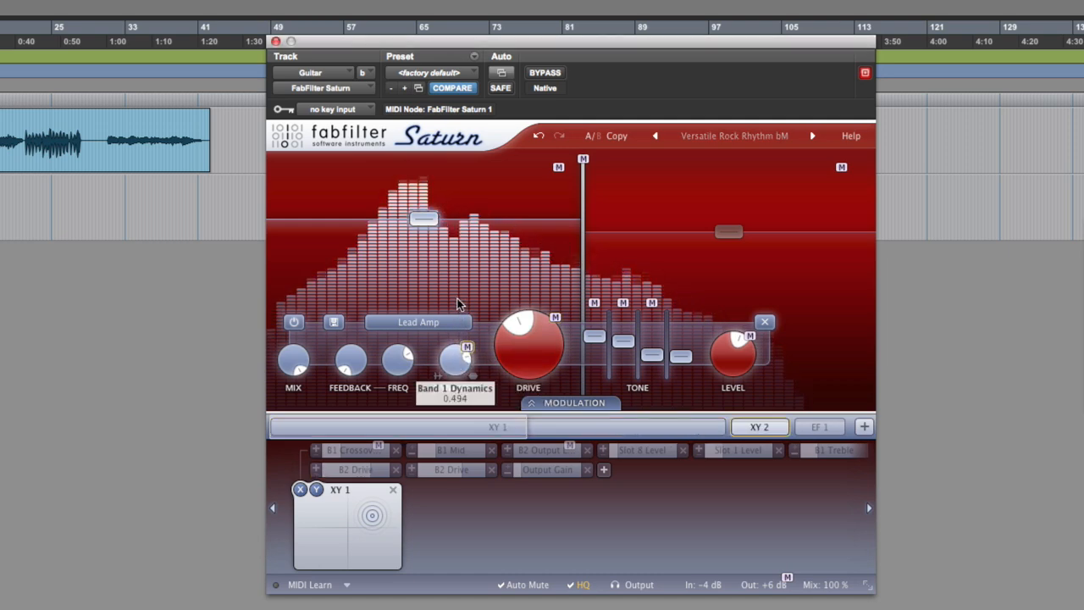
- Compare the guitar with the plug-in bypassed and active, including the section starting at about 0:40
click(545, 74)
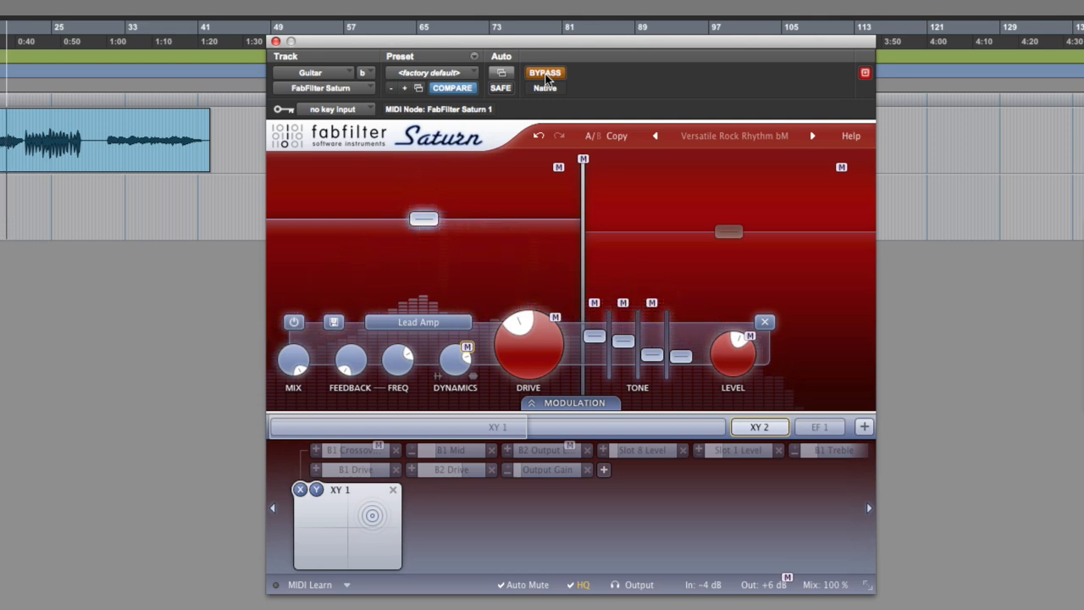
click(546, 74)
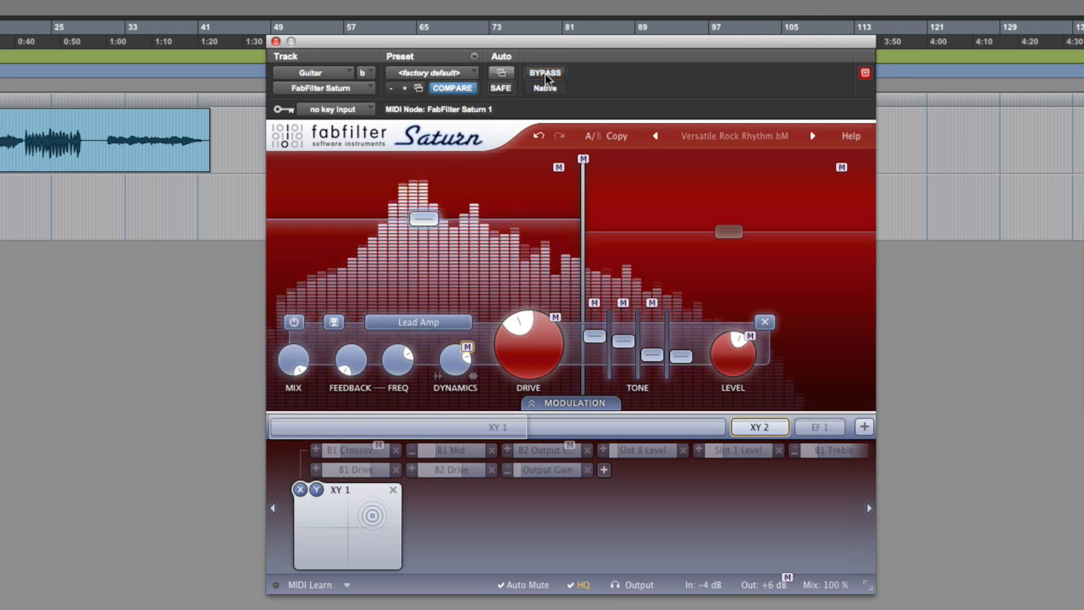
click(545, 74)
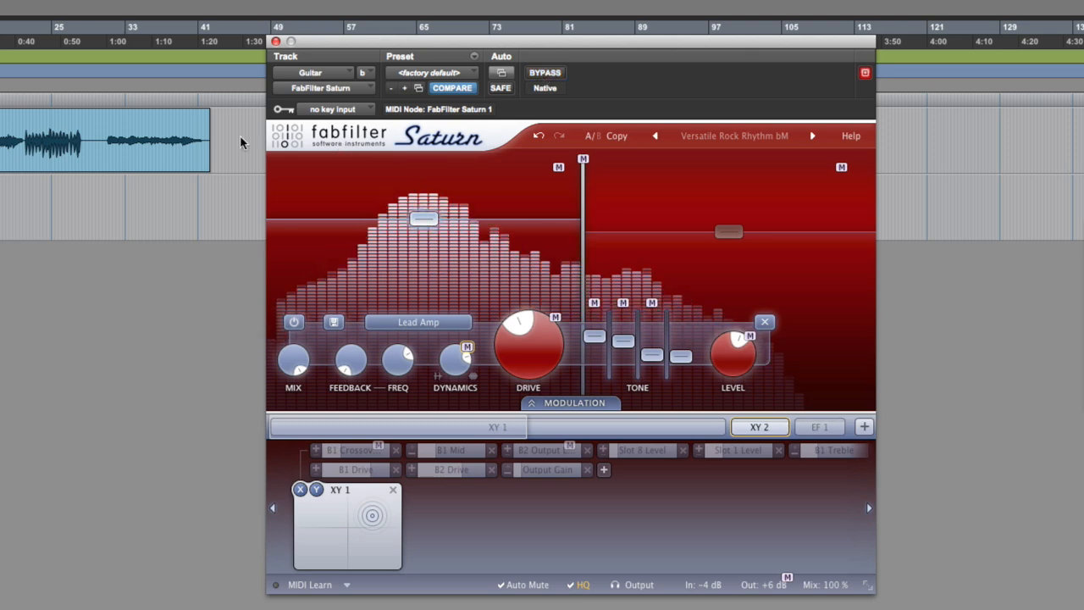
click(24, 123)
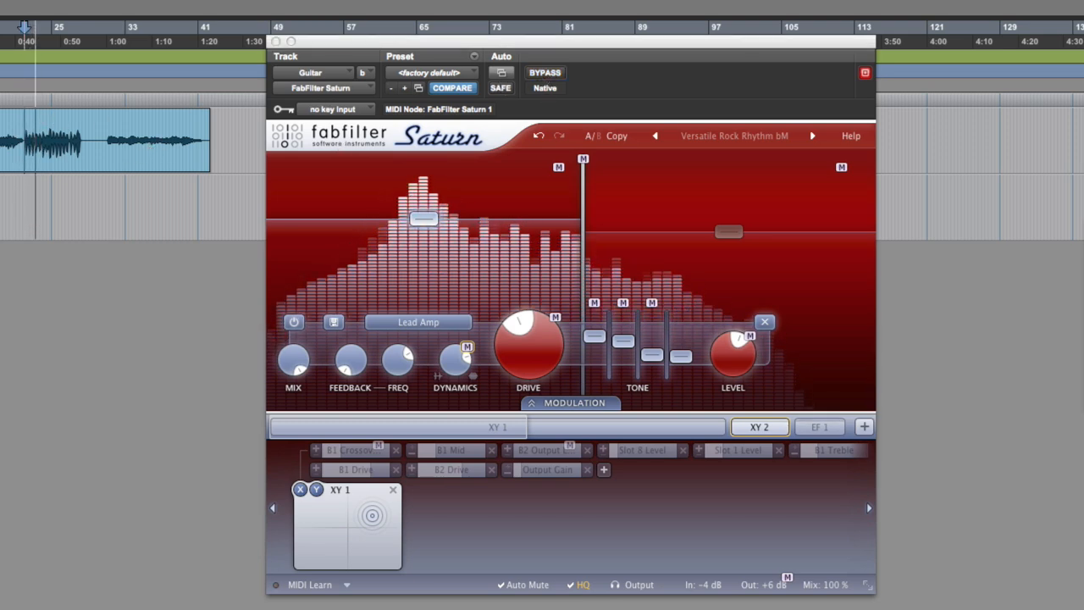
click(546, 74)
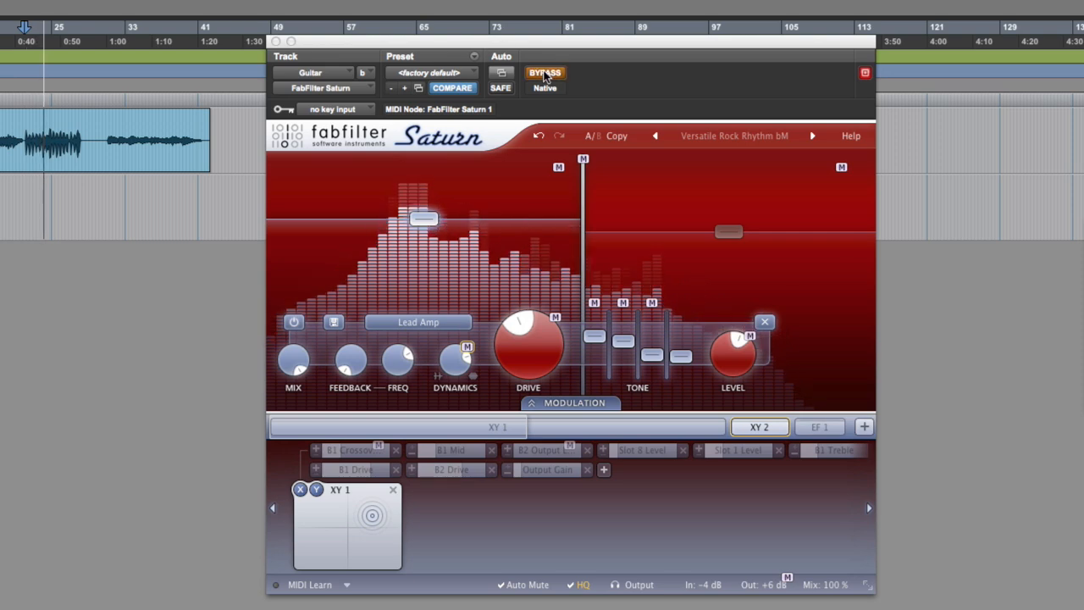
click(546, 74)
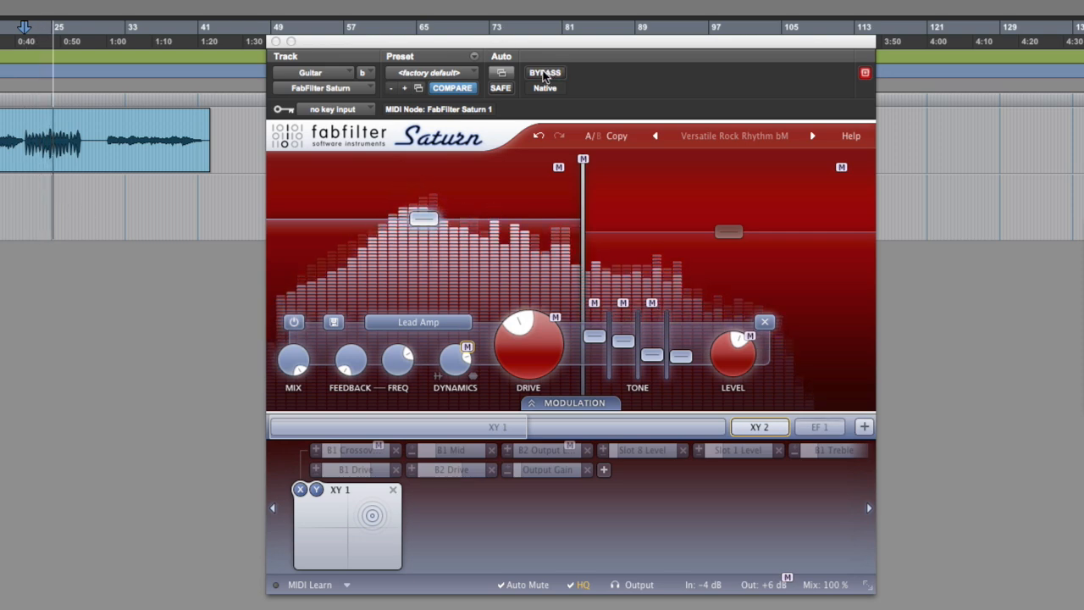
- Audition the next presets Acoustic Picking Spicer I SM and Big Warm Clean Ish bM on the guitar, and stop playback
click(813, 135)
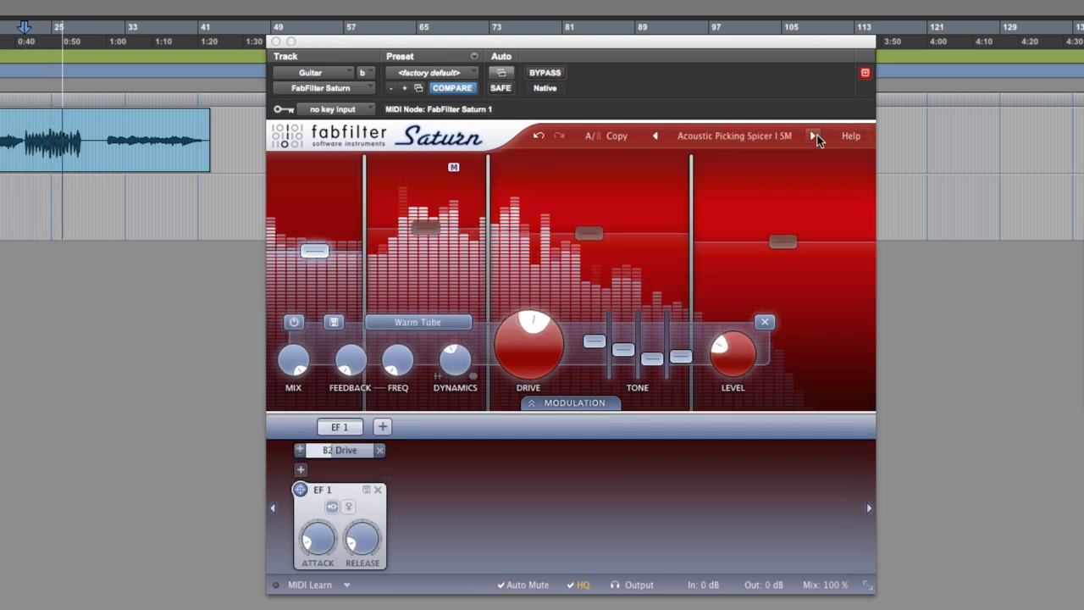
click(813, 136)
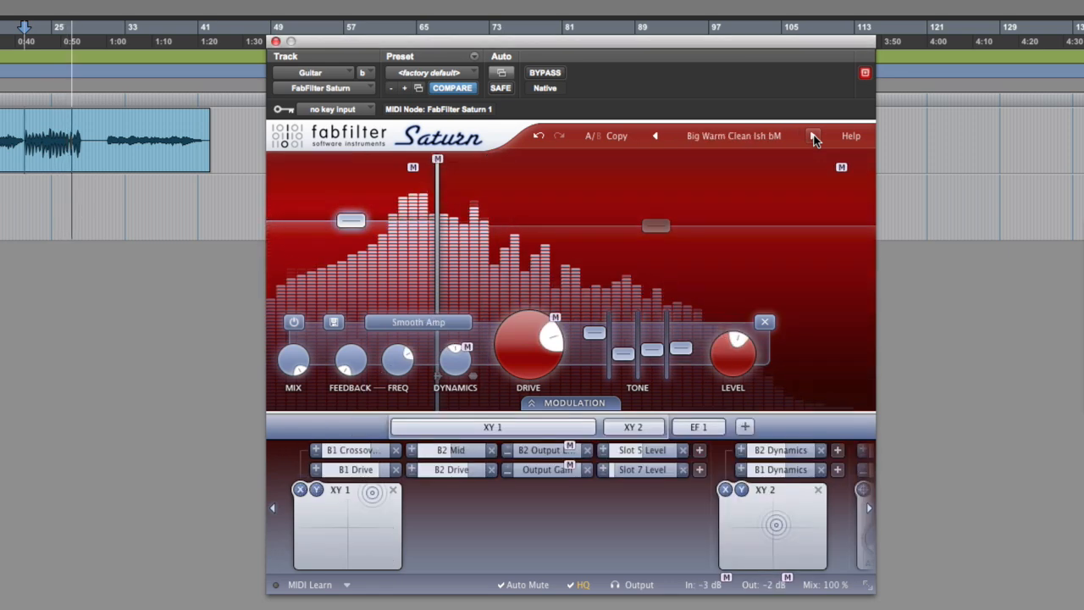
key(space)
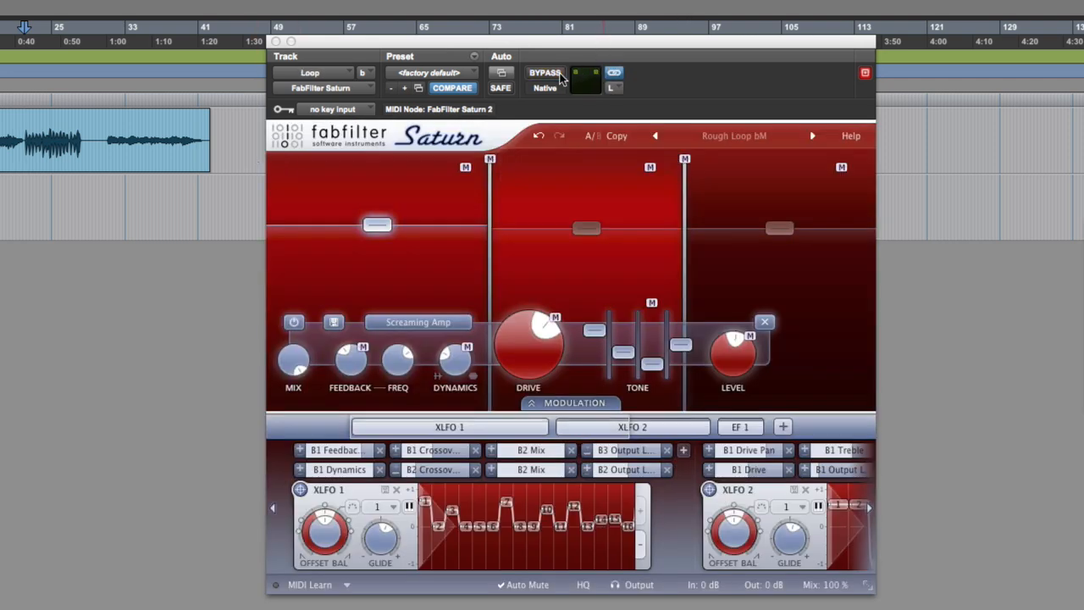
- Toggle the bypass of the Loop track's plug-in and load the 4x4 Hat Designer O preset from the Drums category
click(558, 75)
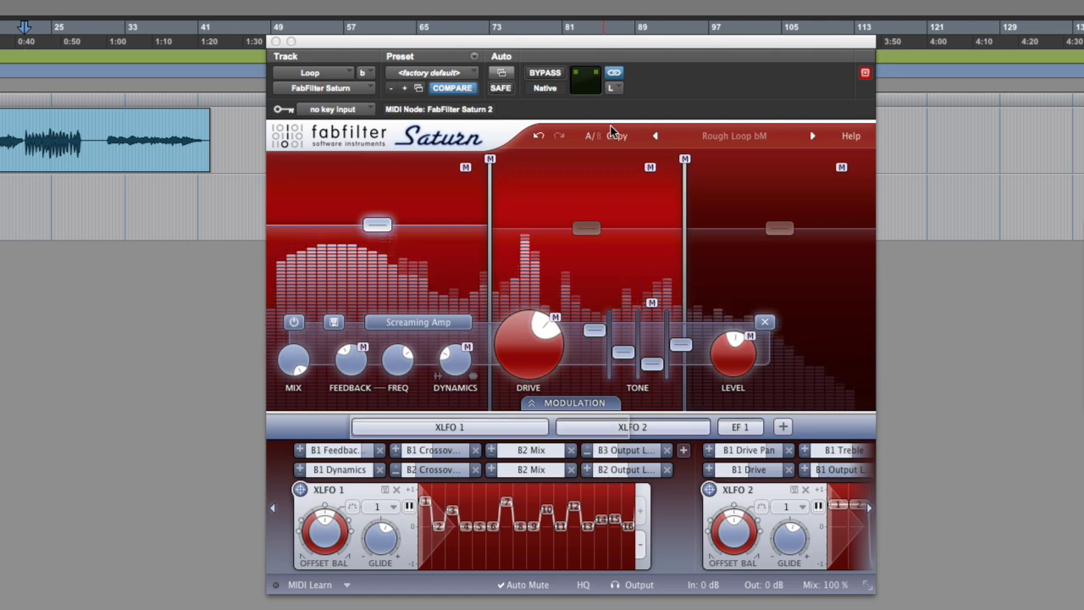
click(737, 137)
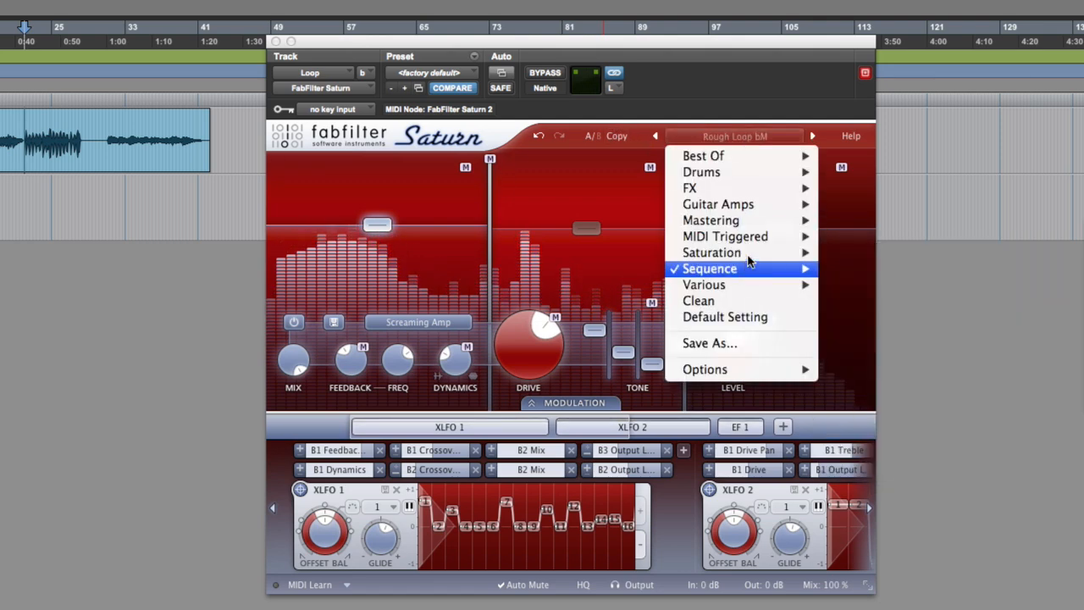
mouse_move(763, 172)
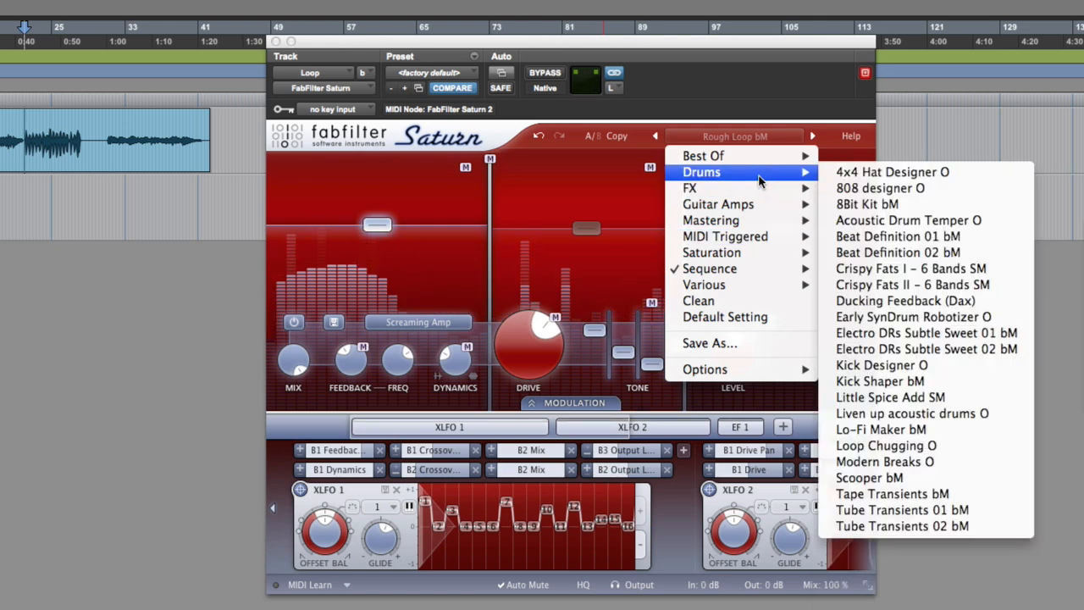
click(894, 173)
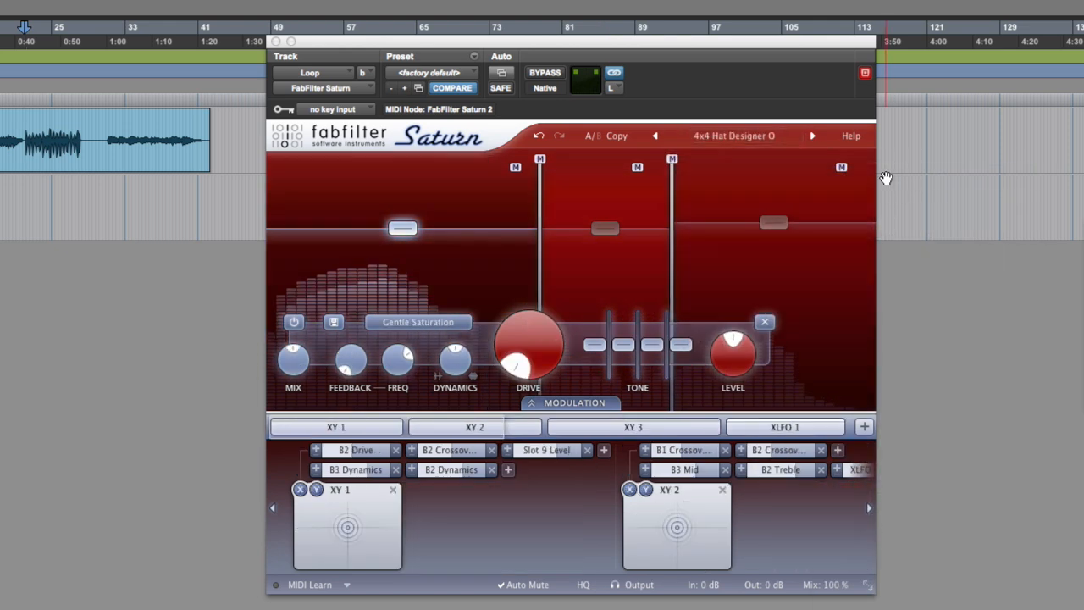
- Audition the Drums presets 808 designer O, 8Bit Kit bM, Acoustic Drum Temper O, Beat Definition 01 bM and Beat Definition 02 bM
click(813, 136)
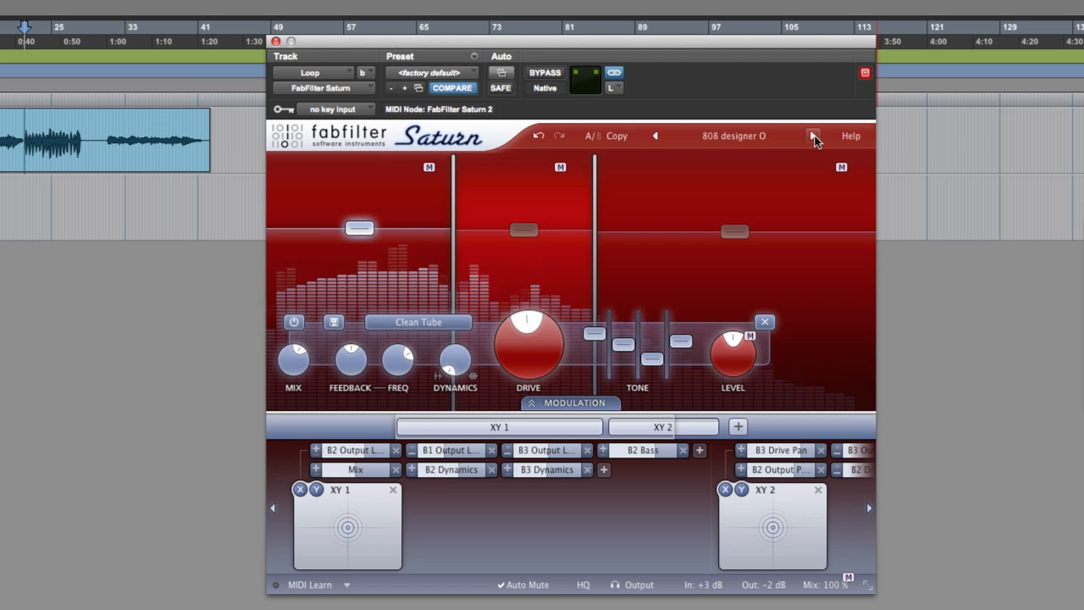
click(814, 136)
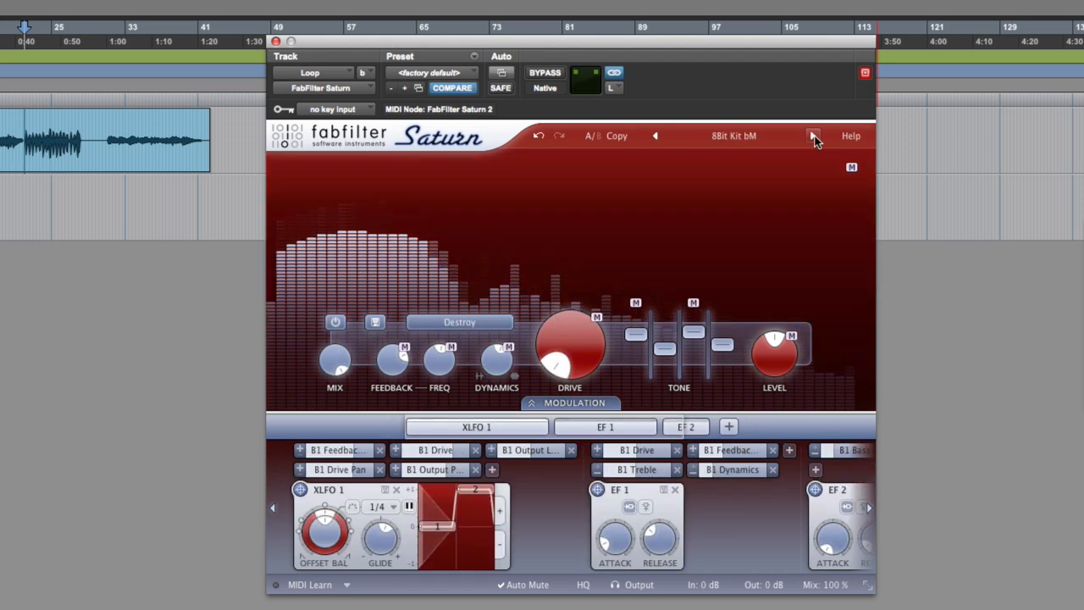
click(813, 136)
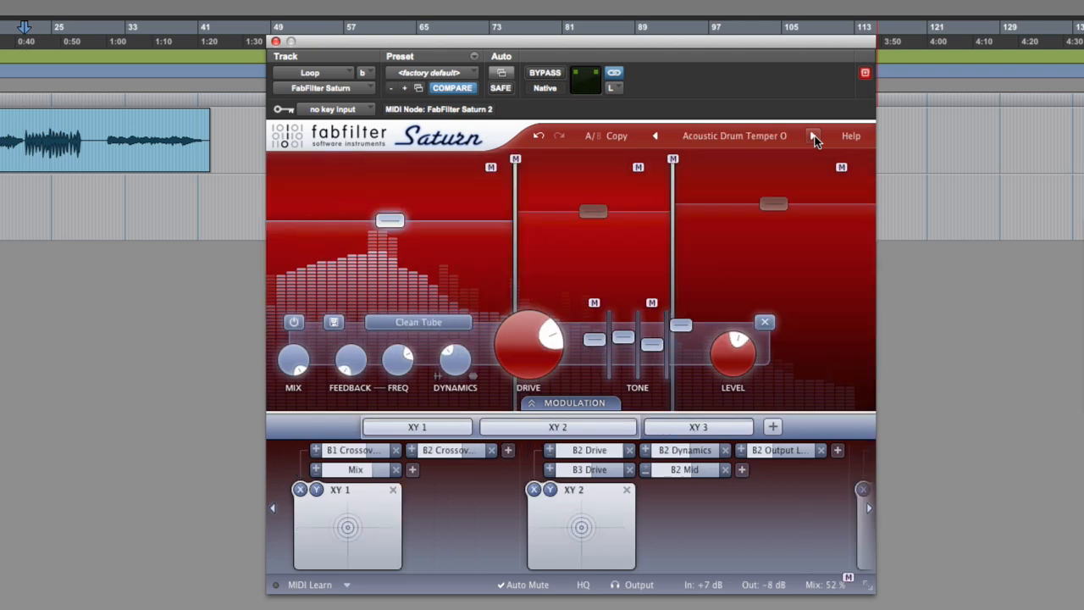
click(813, 137)
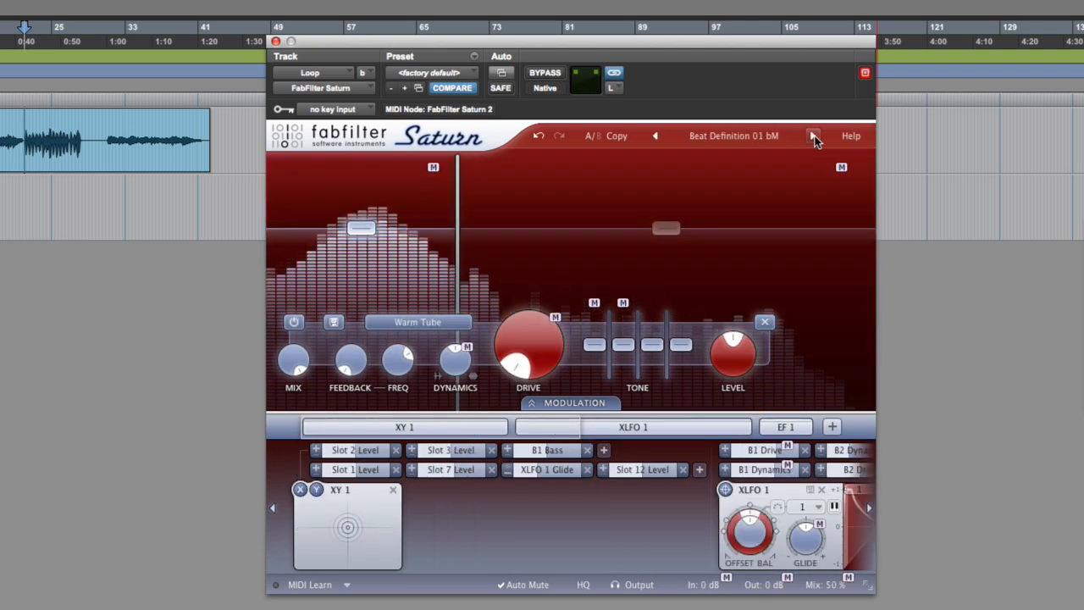
click(813, 137)
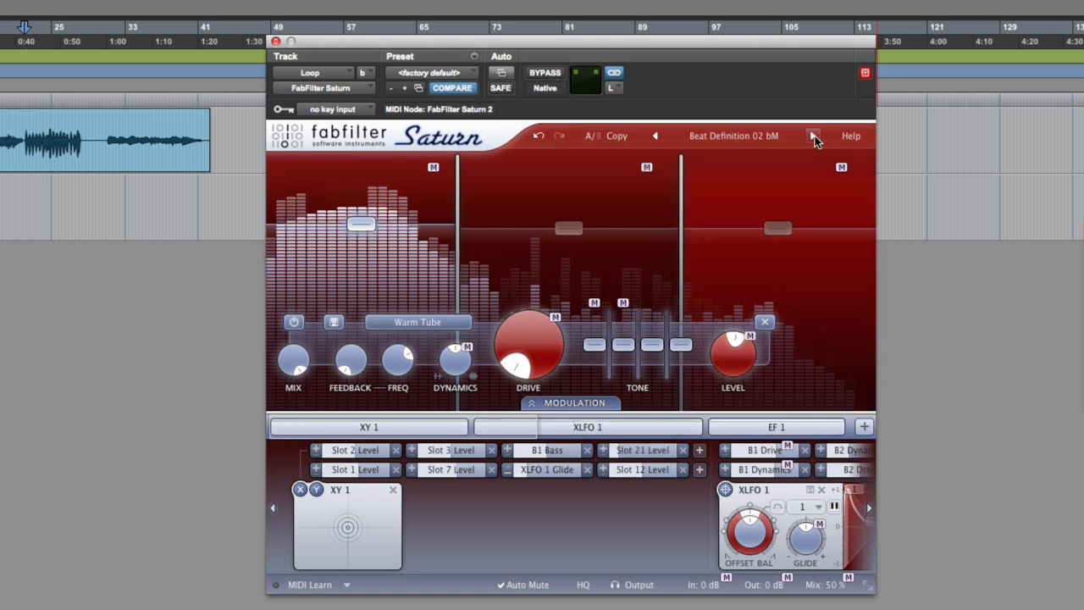
- Lower band 3's level slightly and add a new XLFO that modulates band 3's output level
mouse_move(777, 228)
mouse_down()
mouse_move(772, 258)
mouse_move(768, 209)
mouse_move(765, 232)
mouse_up()
key(space)
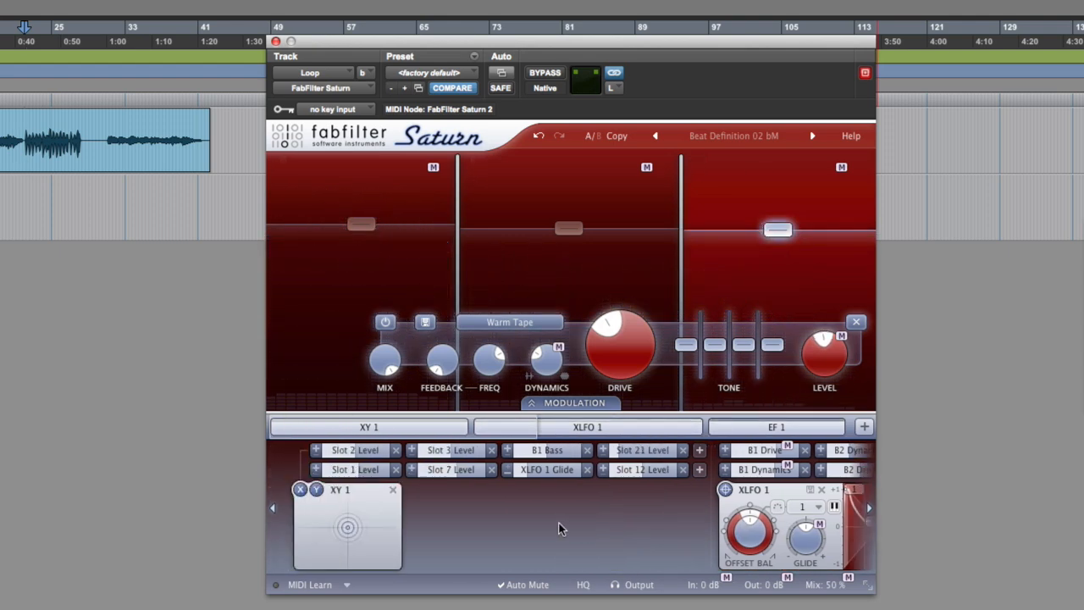
click(864, 427)
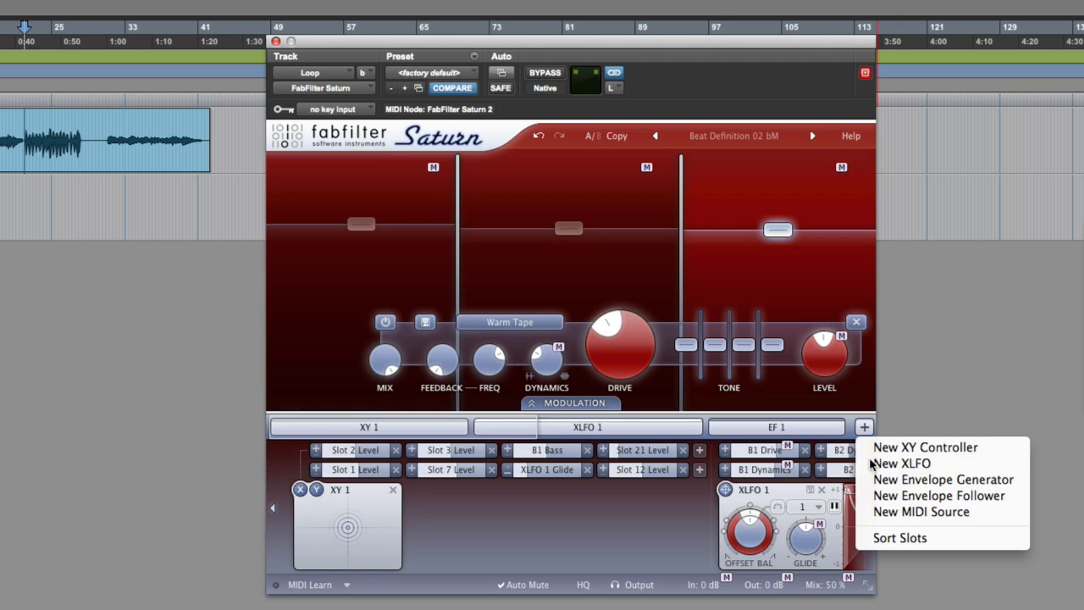
click(871, 464)
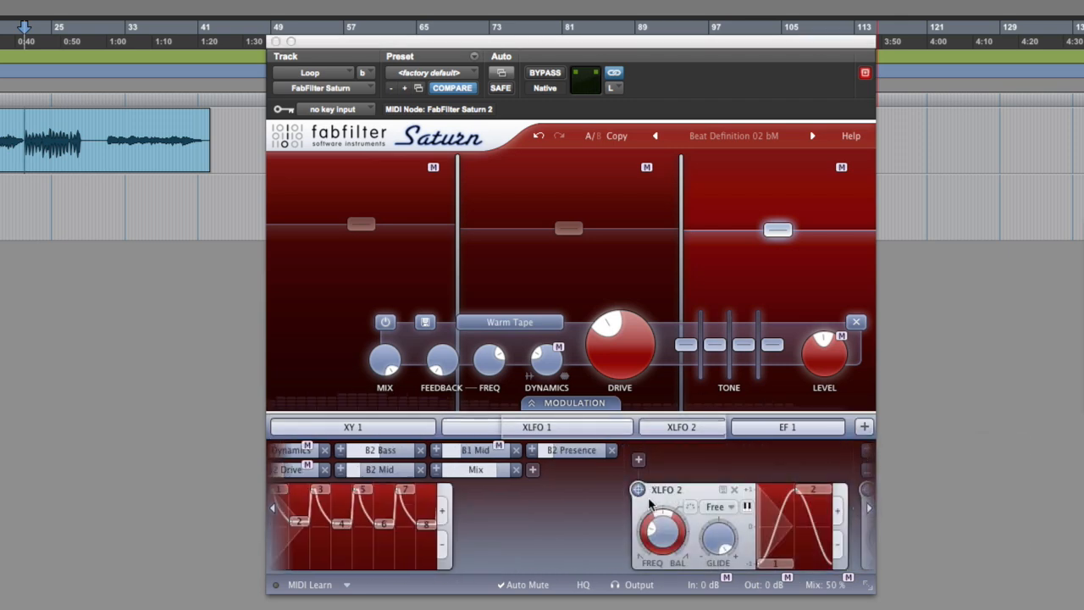
drag(638, 490, 822, 357)
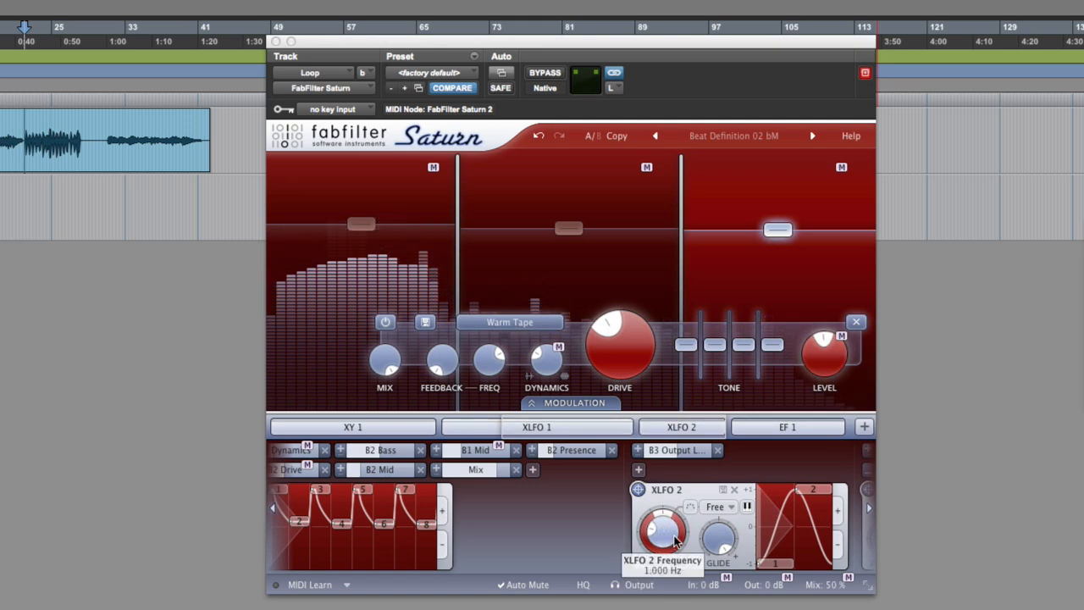
- Set the new XLFO's modulation amount on band 3's output level to 0.409 and sync its rate to 4
drag(678, 451, 731, 455)
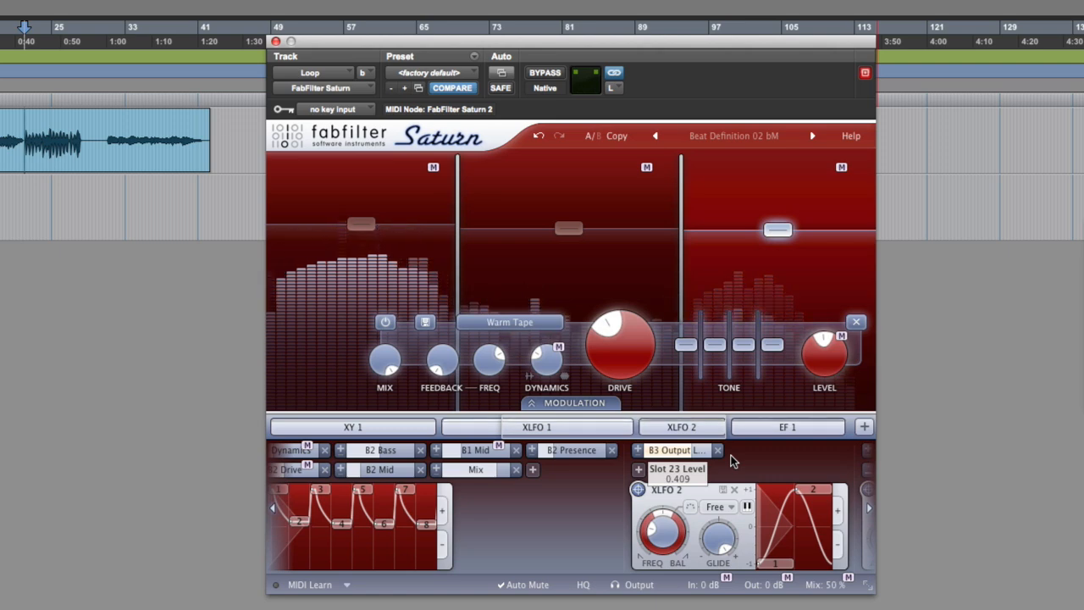
click(717, 507)
click(724, 575)
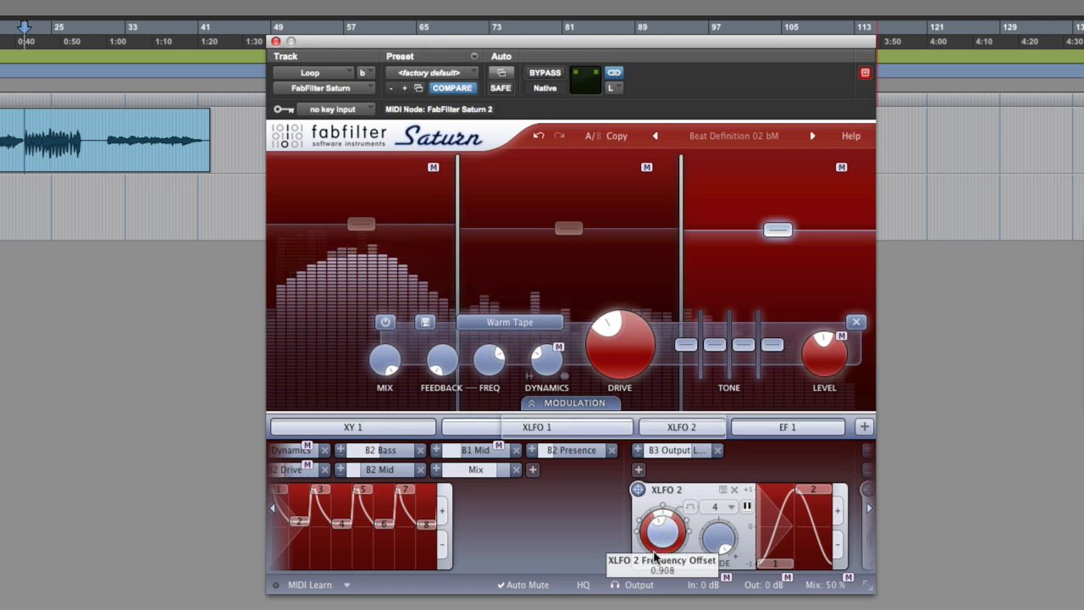
- Set XLFO 2's frequency offset to about 1.205 and its sync rate to 1/2
drag(654, 579, 663, 514)
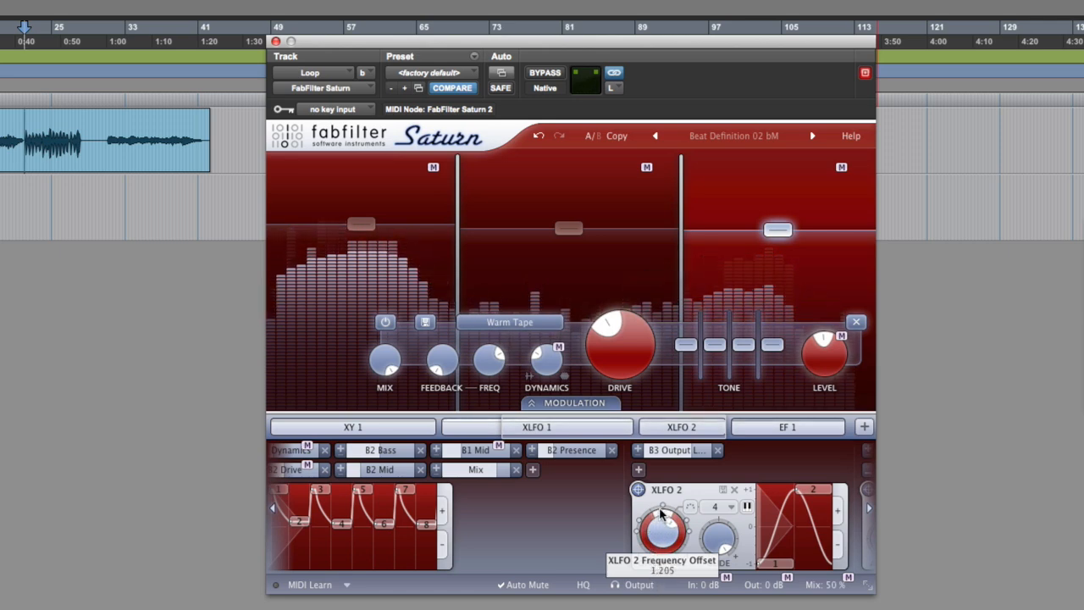
click(716, 506)
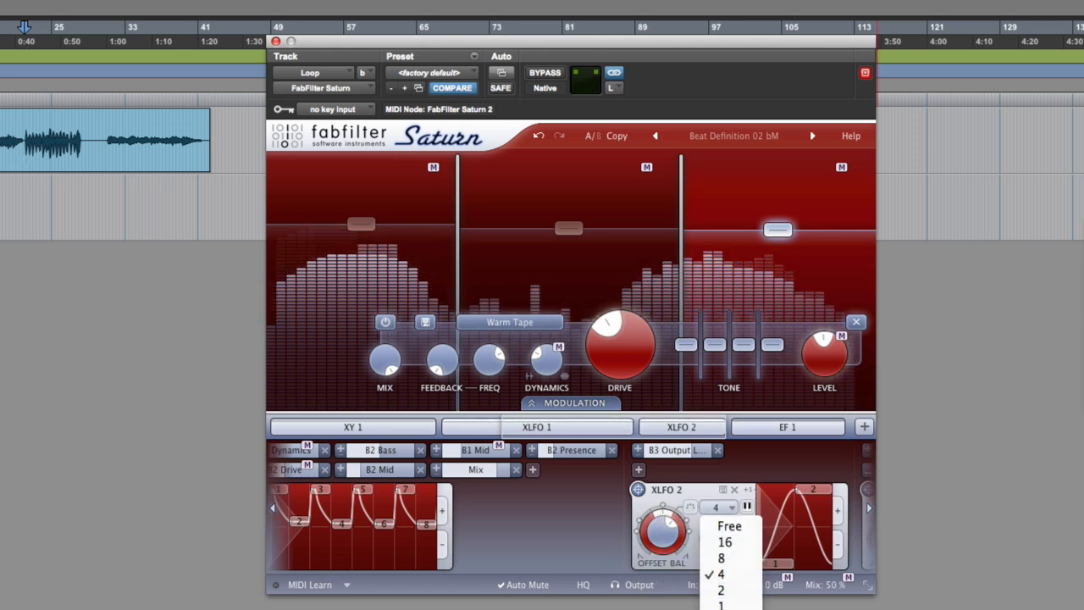
click(722, 609)
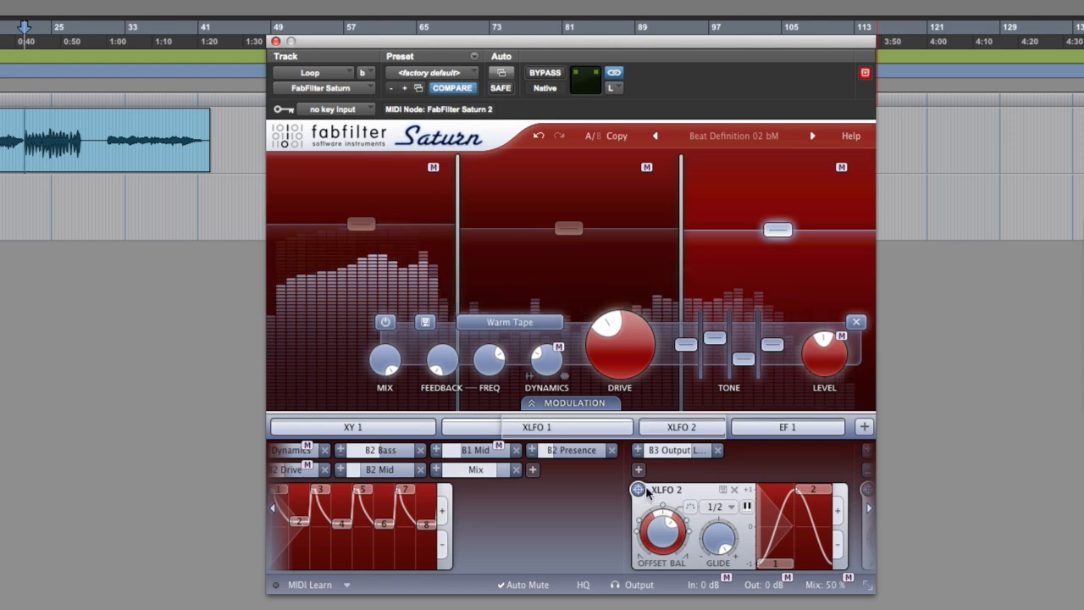
- Audition the Drums presets from Crispy Fats I – 6 Bands SM through Ducking Feedback (Dax) and Early SynDrum Robotizer O to Electro DRs Subtle Sweet 02 bM
click(812, 135)
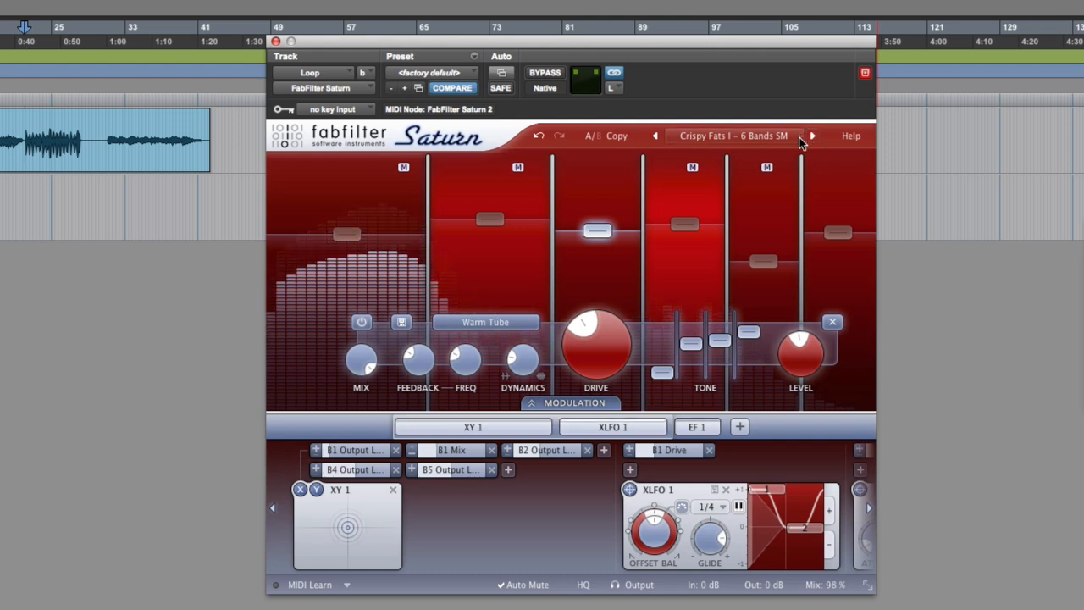
click(803, 138)
click(815, 138)
click(814, 138)
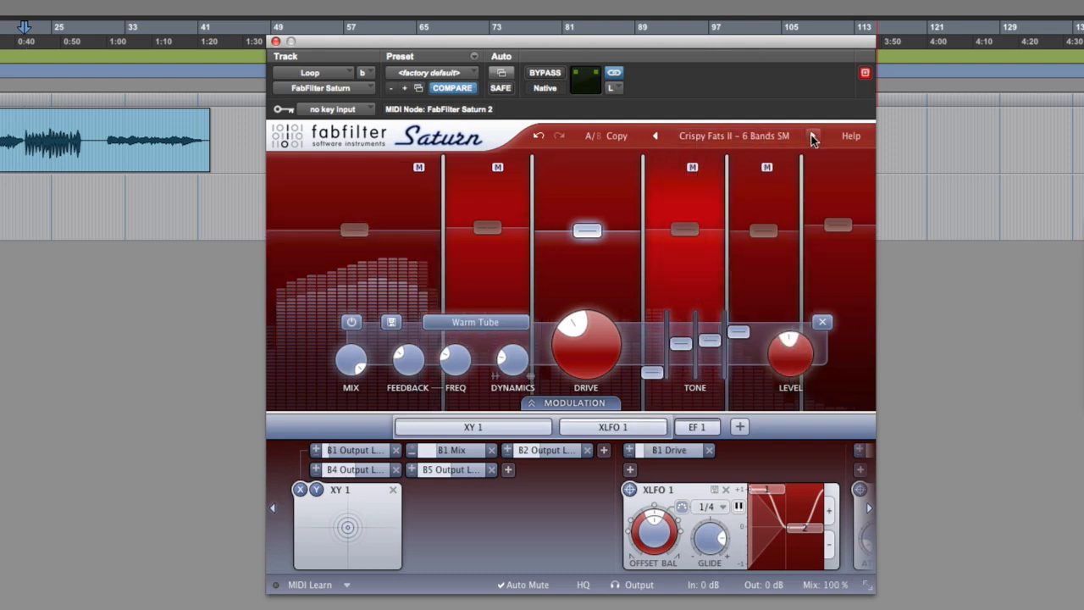
click(813, 138)
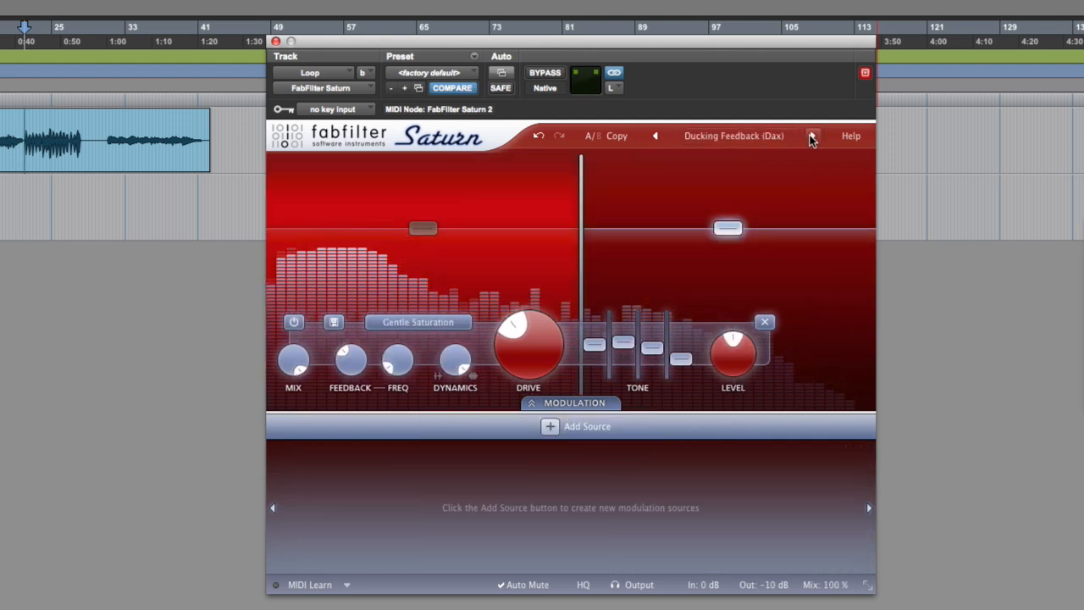
click(812, 138)
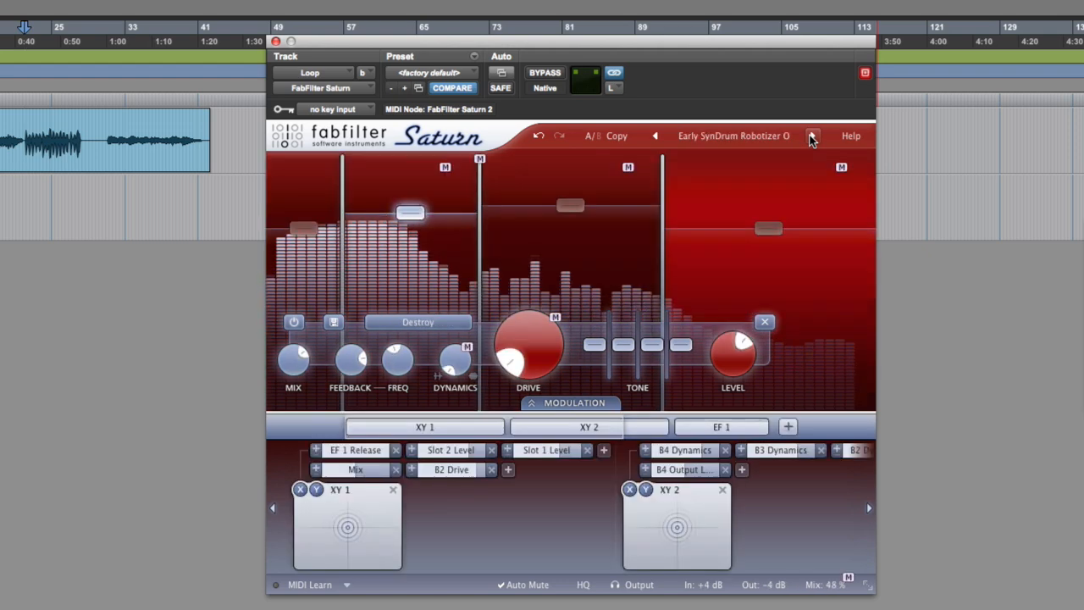
click(812, 138)
click(812, 138)
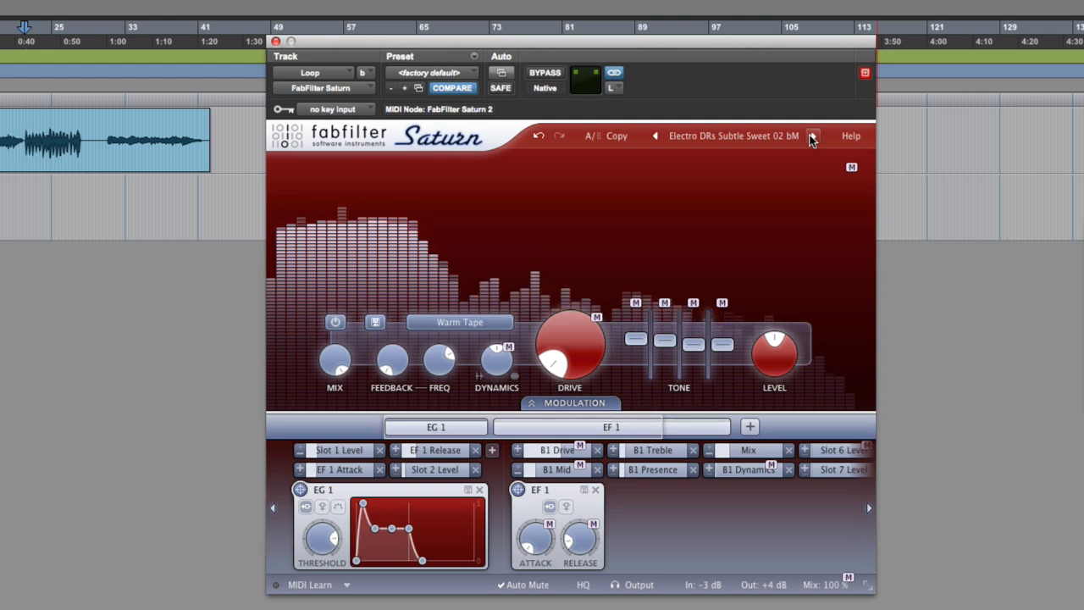
- Audition Kick Designer O, Kick Shaper bM, Little Spice Add SM and Liven up acoustic drums O, ending on the Lo-Fi Maker bM preset
click(811, 138)
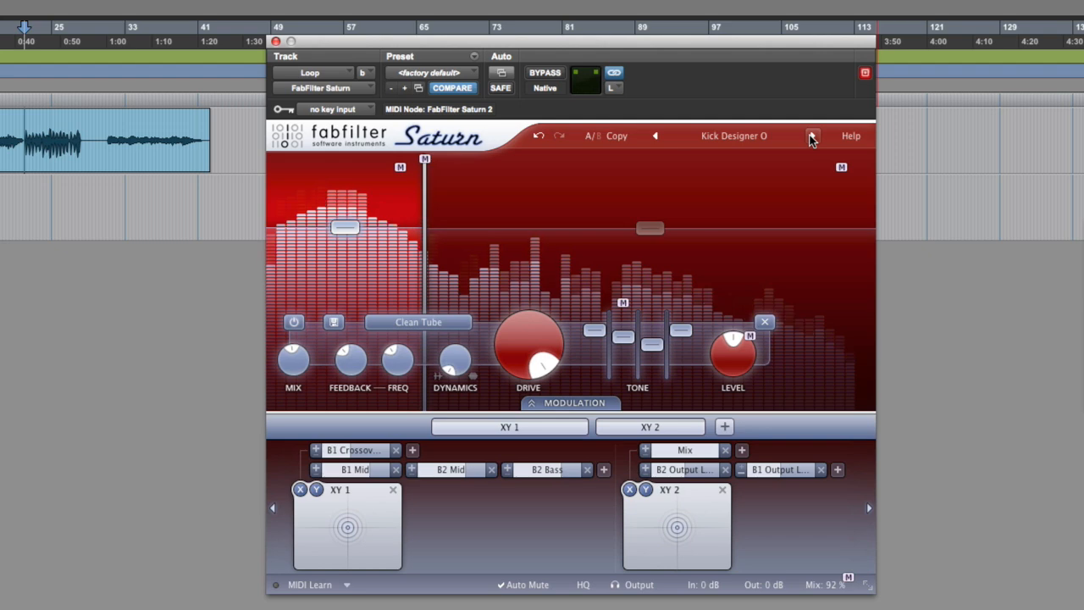
click(811, 140)
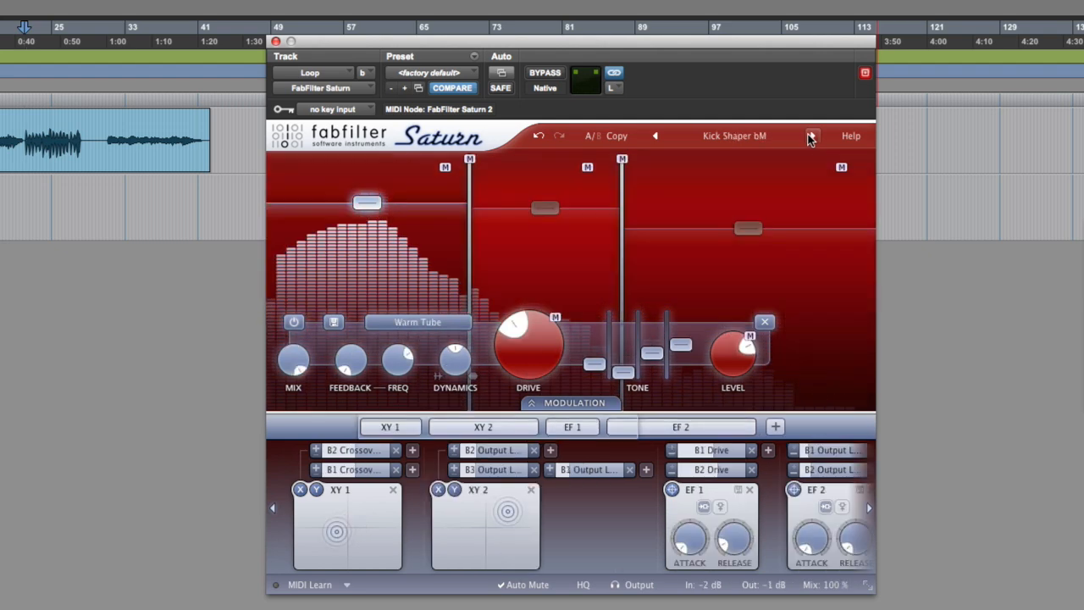
click(811, 140)
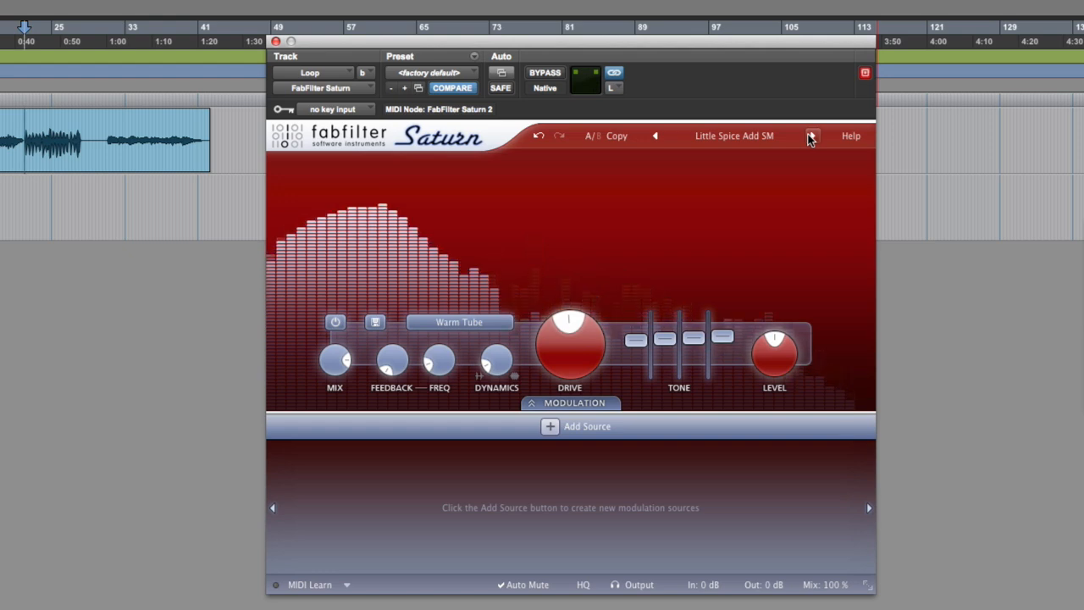
click(811, 139)
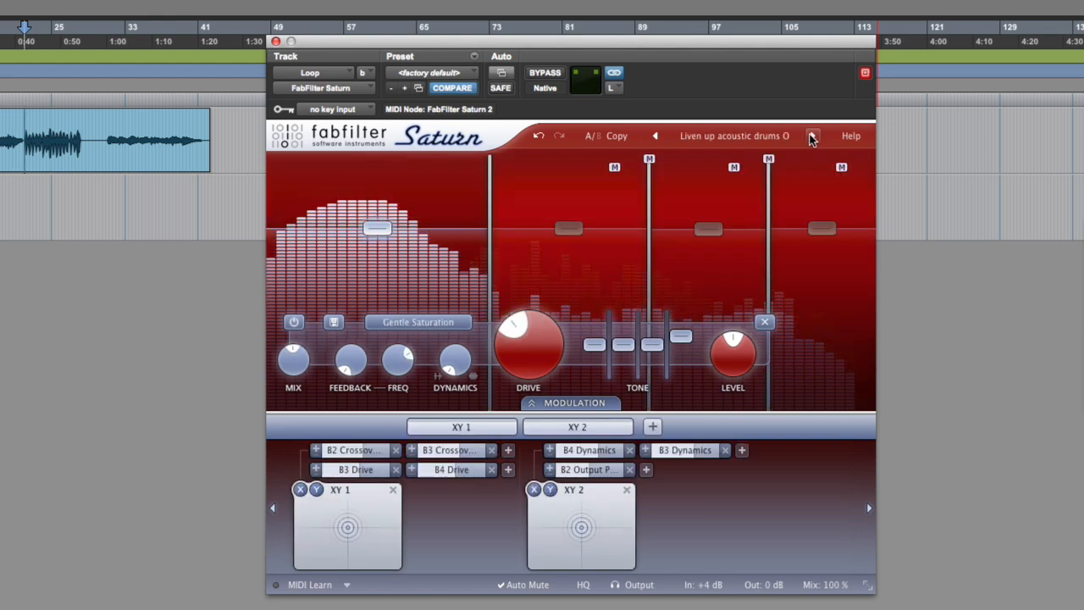
click(811, 140)
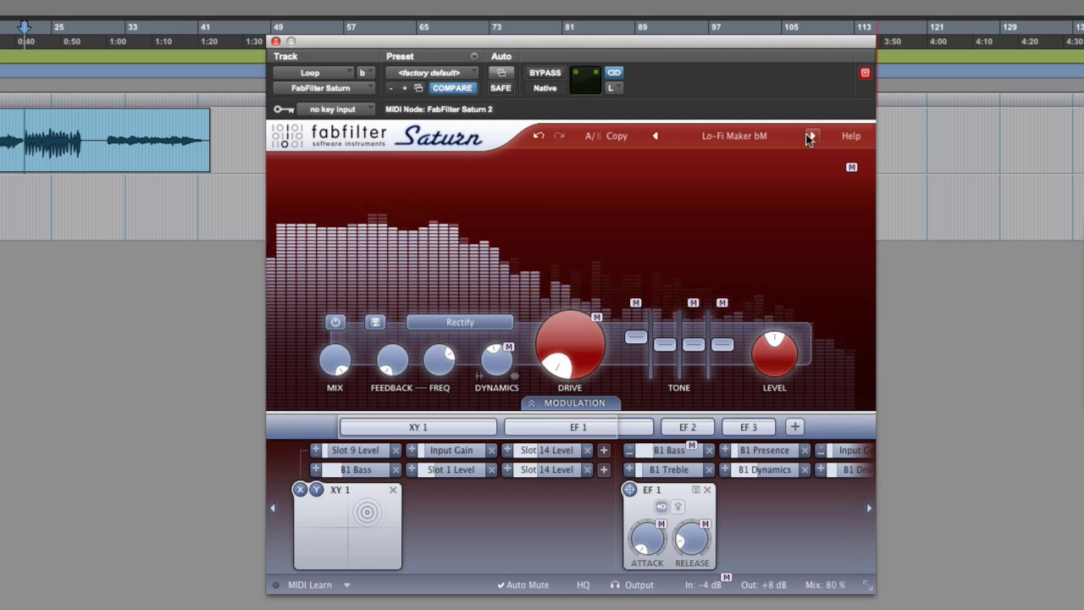
- Split the Lo-Fi Maker bM preset's single band into two near the middle of the spectrum and raise band 1's drive
drag(559, 329, 534, 351)
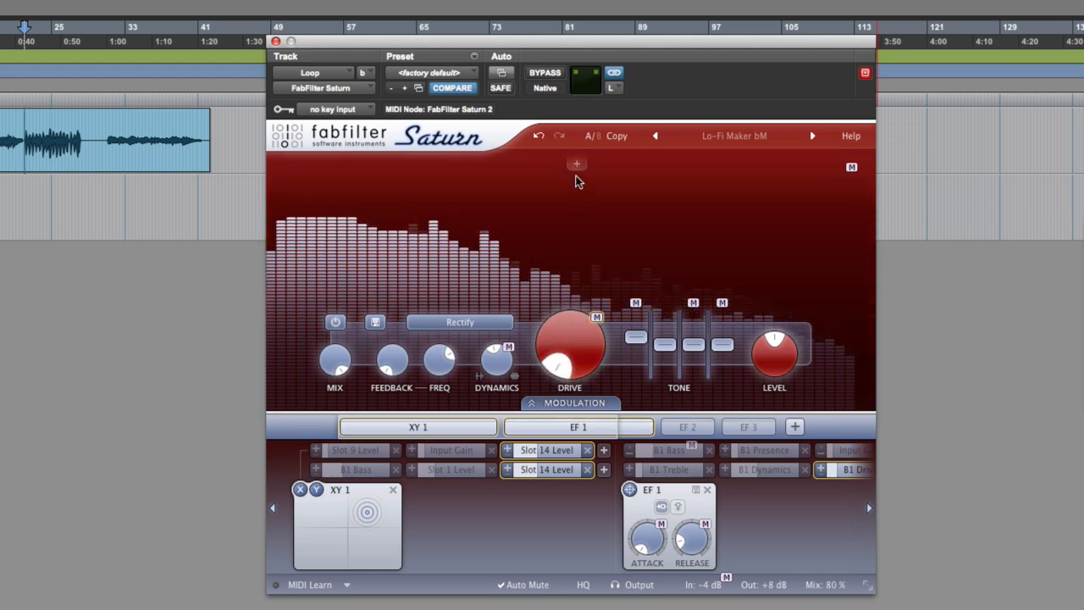
click(575, 166)
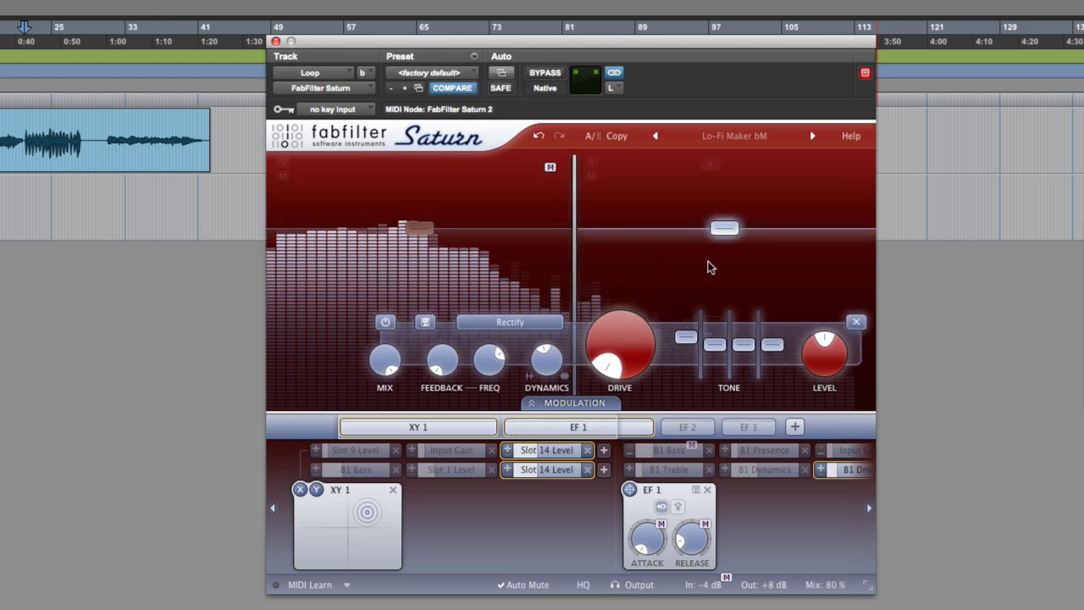
click(420, 227)
drag(521, 360, 511, 286)
- Change band 2's distortion style to Smudge and set its drive to about 28.37%
click(723, 232)
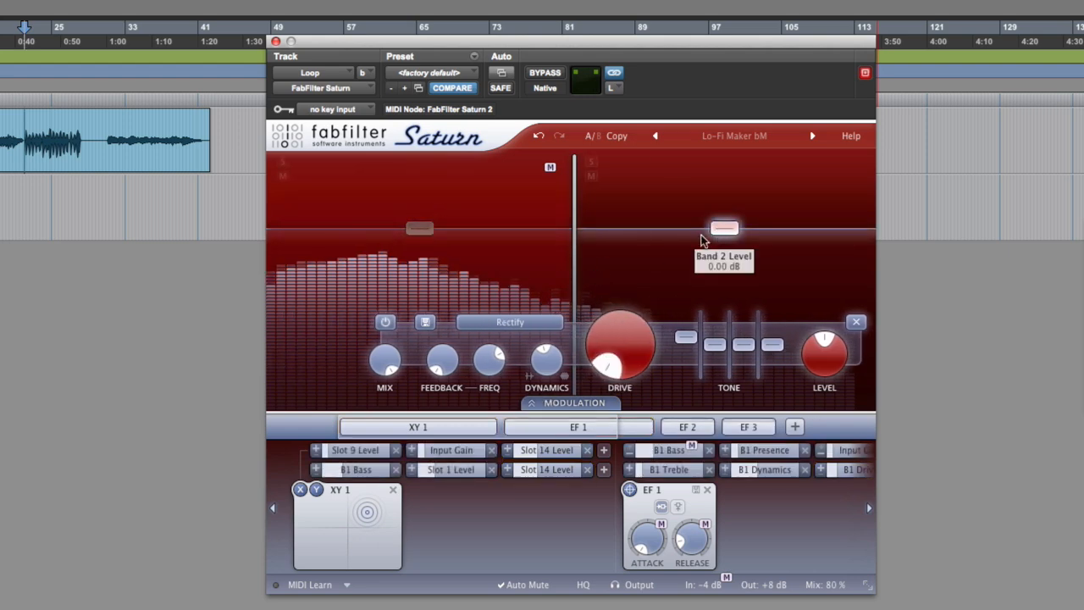
click(513, 322)
click(523, 555)
drag(637, 329, 620, 297)
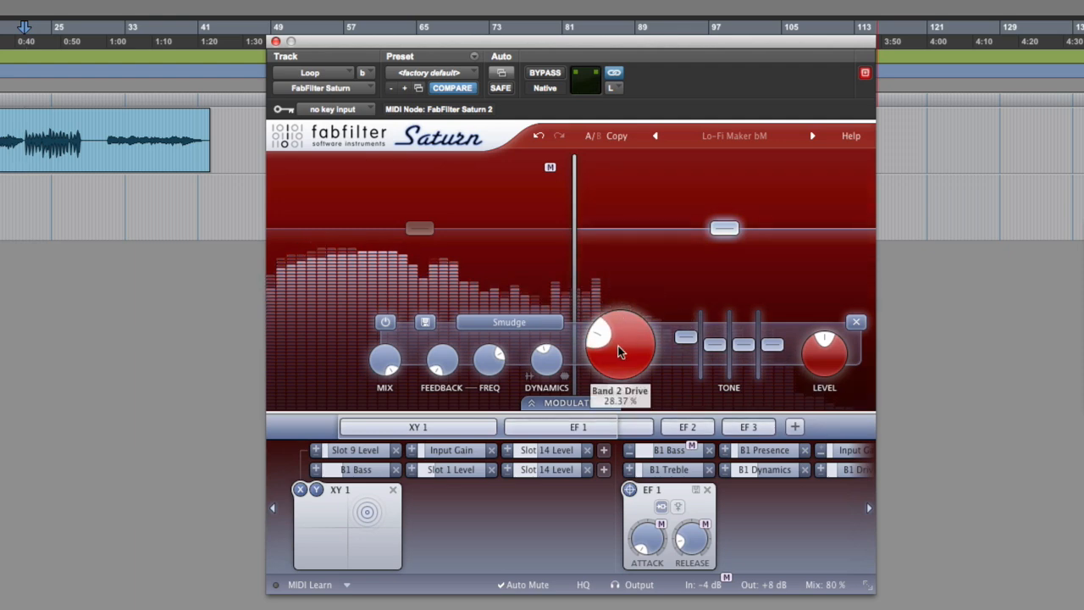
- Enable HQ mode and compare the processed loop with the bypassed signal
click(583, 585)
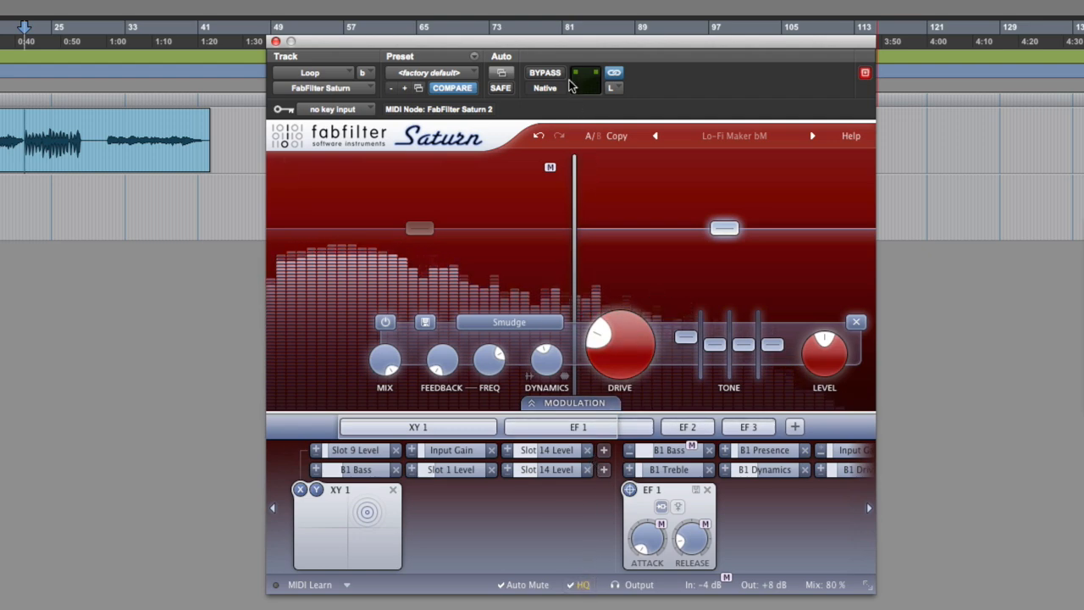
click(536, 75)
click(536, 74)
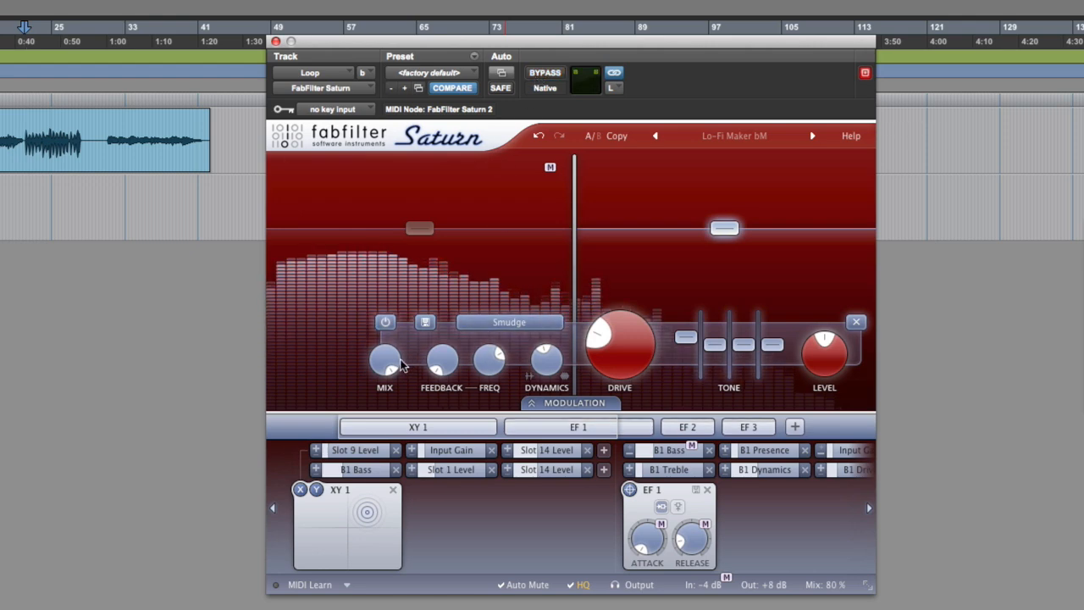
- Lower the individual mix of band 2, and reduce band 1's mix to about halfway
drag(380, 359, 386, 461)
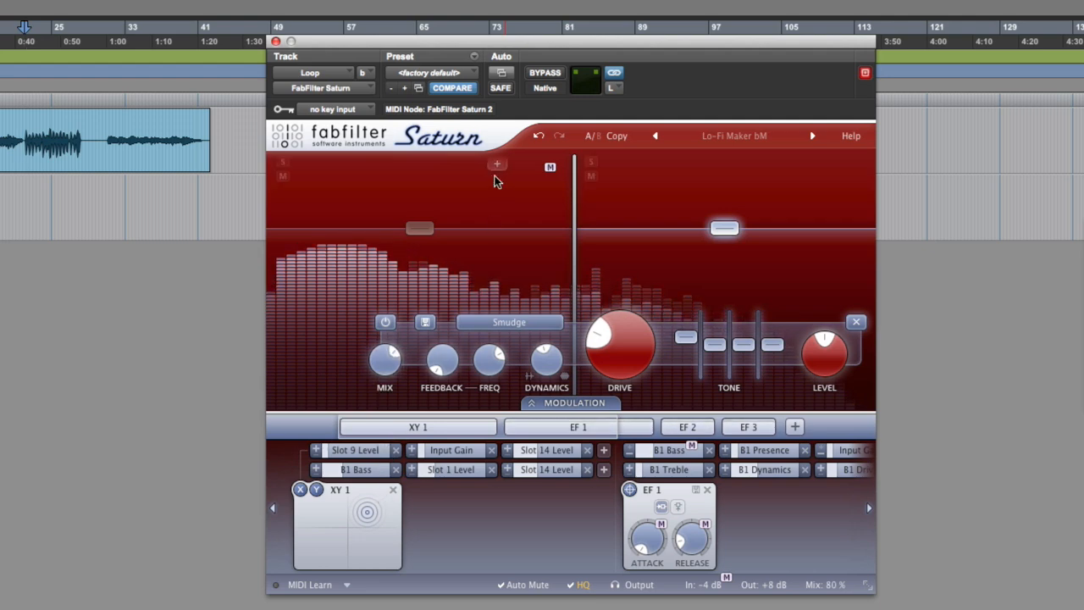
click(418, 227)
drag(293, 360, 300, 436)
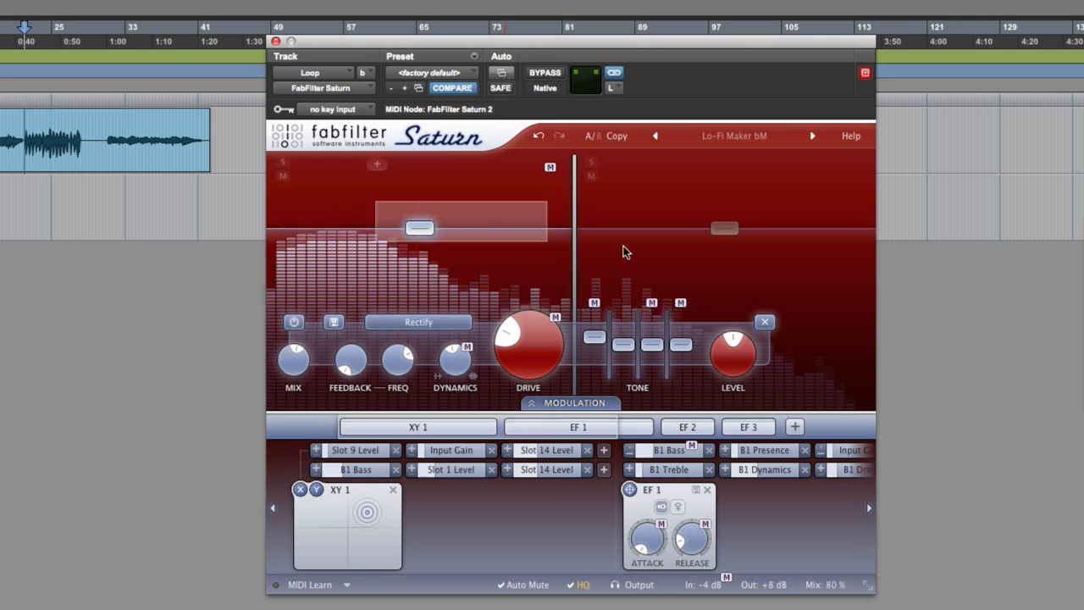
- Select both bands together and raise their drive, bringing band 1's drive to about 38.66%
shift+click(725, 227)
mouse_move(343, 351)
mouse_move(343, 352)
mouse_down()
mouse_move(360, 239)
mouse_move(335, 366)
mouse_move(333, 343)
mouse_up()
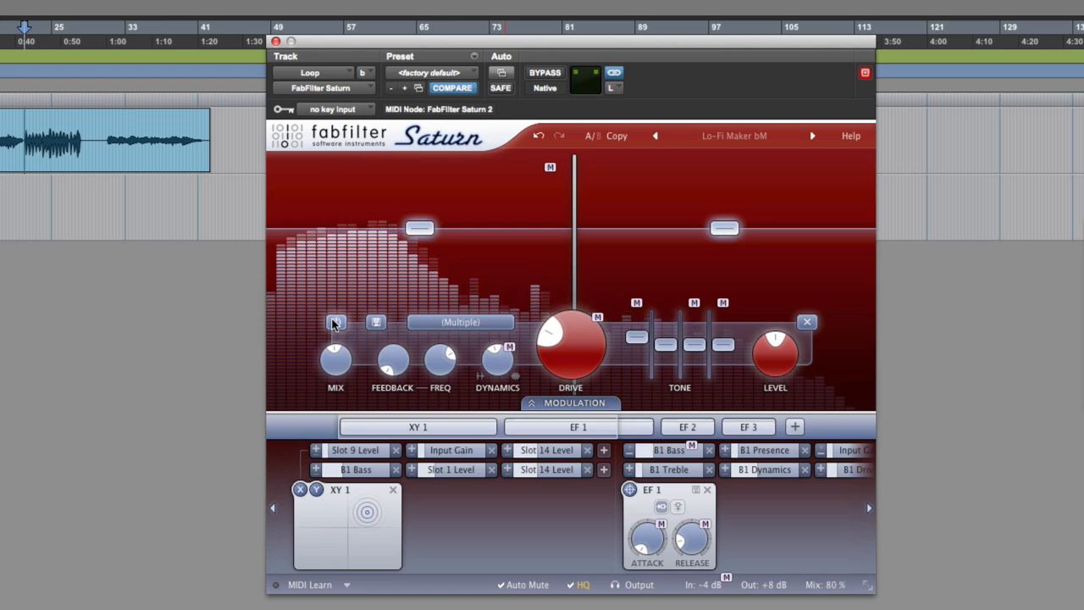
mouse_move(560, 356)
drag(559, 356, 561, 327)
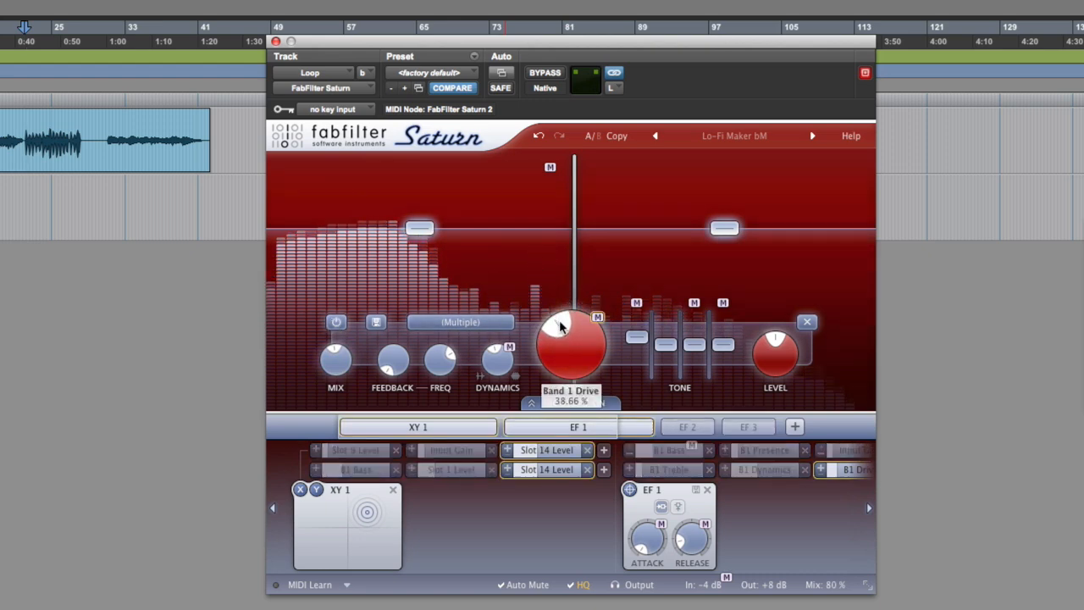